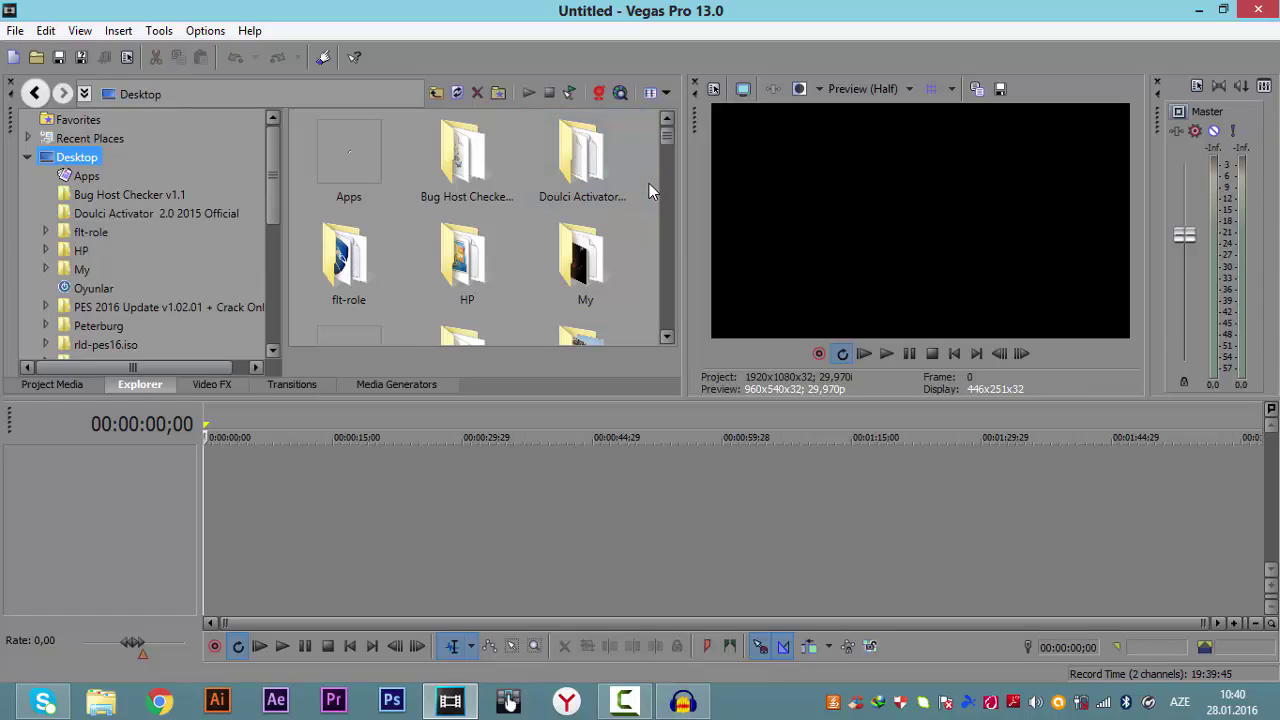
Add VIDEO0093.mp4 from the Desktop folder to the start of the empty timeline.
{"action": "scroll", "coordinate": [616, 195], "scroll_direction": "down", "scroll_amount": 3}
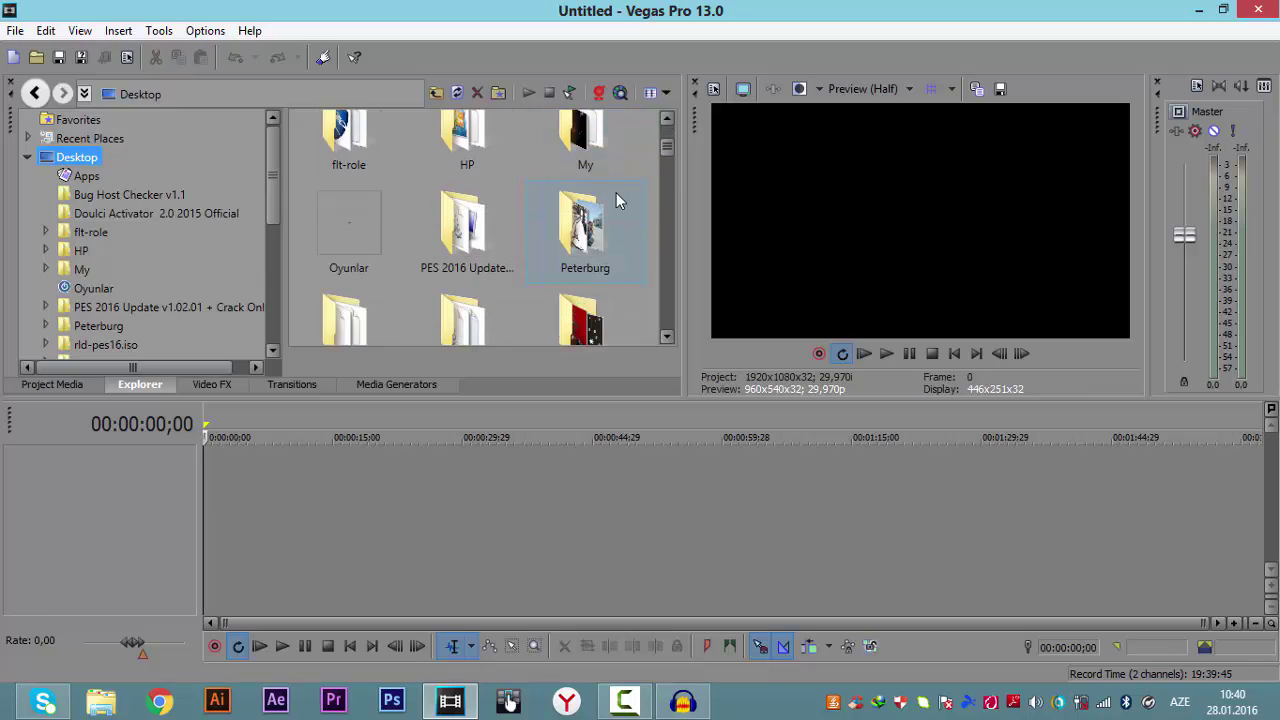
{"action": "scroll", "coordinate": [617, 210], "scroll_direction": "down", "scroll_amount": 6}
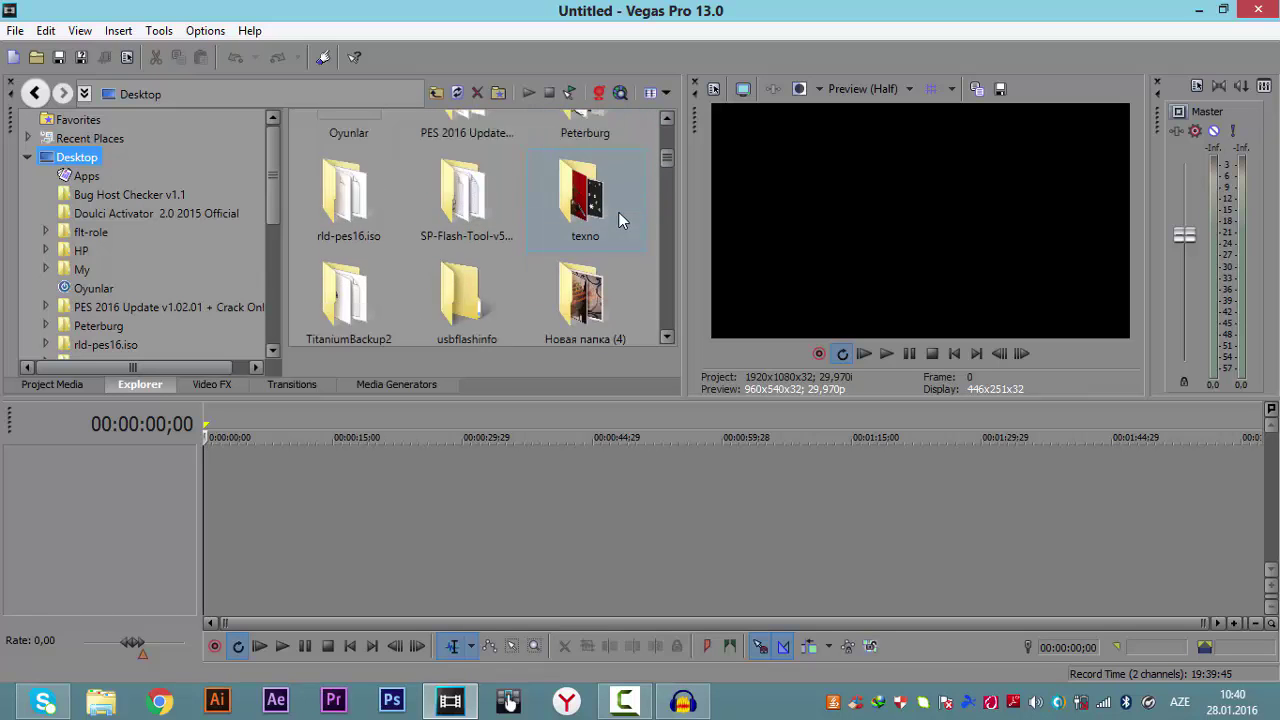
{"action": "scroll", "coordinate": [548, 240], "scroll_direction": "down", "scroll_amount": 10}
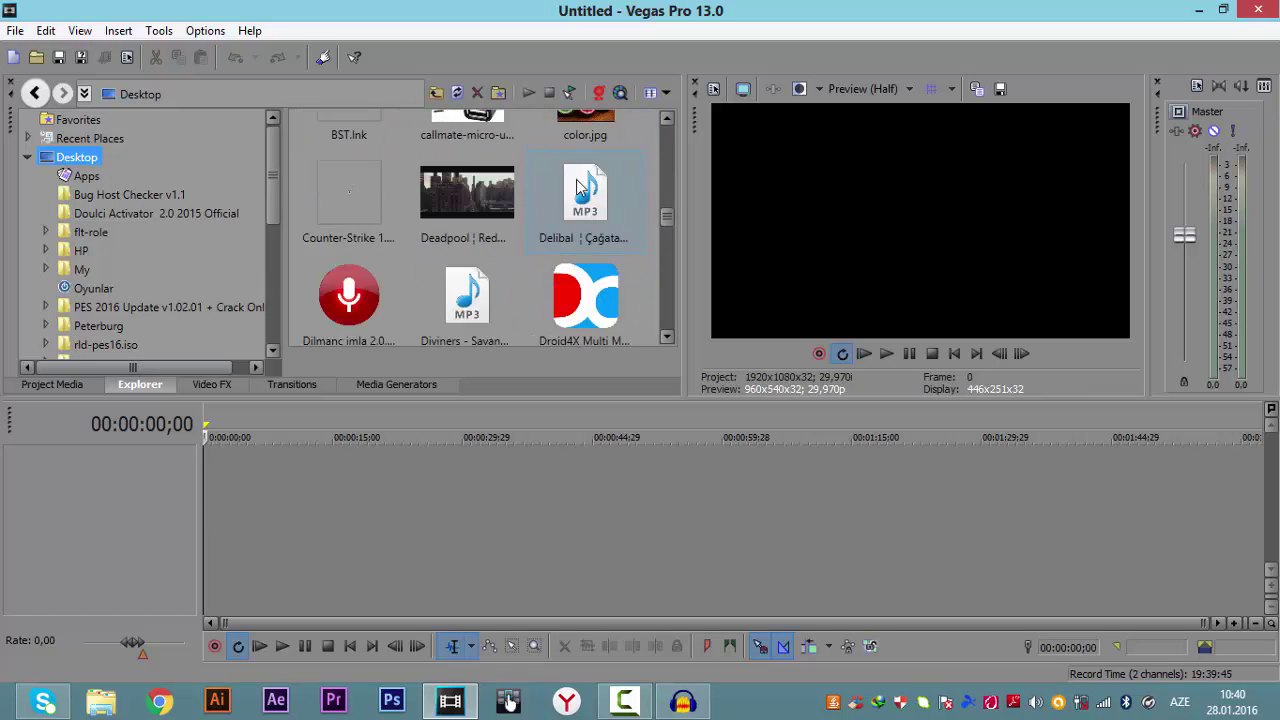
{"action": "scroll", "coordinate": [526, 192], "scroll_direction": "down", "scroll_amount": 12}
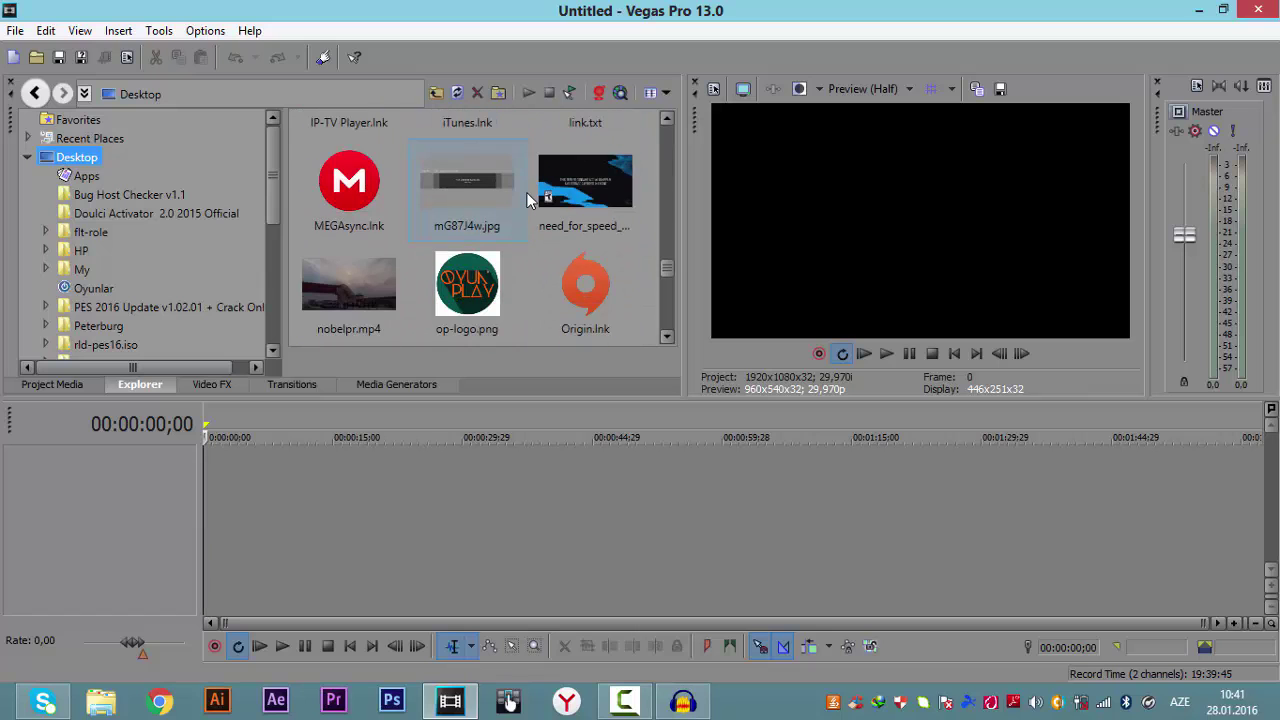
{"action": "scroll", "coordinate": [526, 193], "scroll_direction": "down", "scroll_amount": 10}
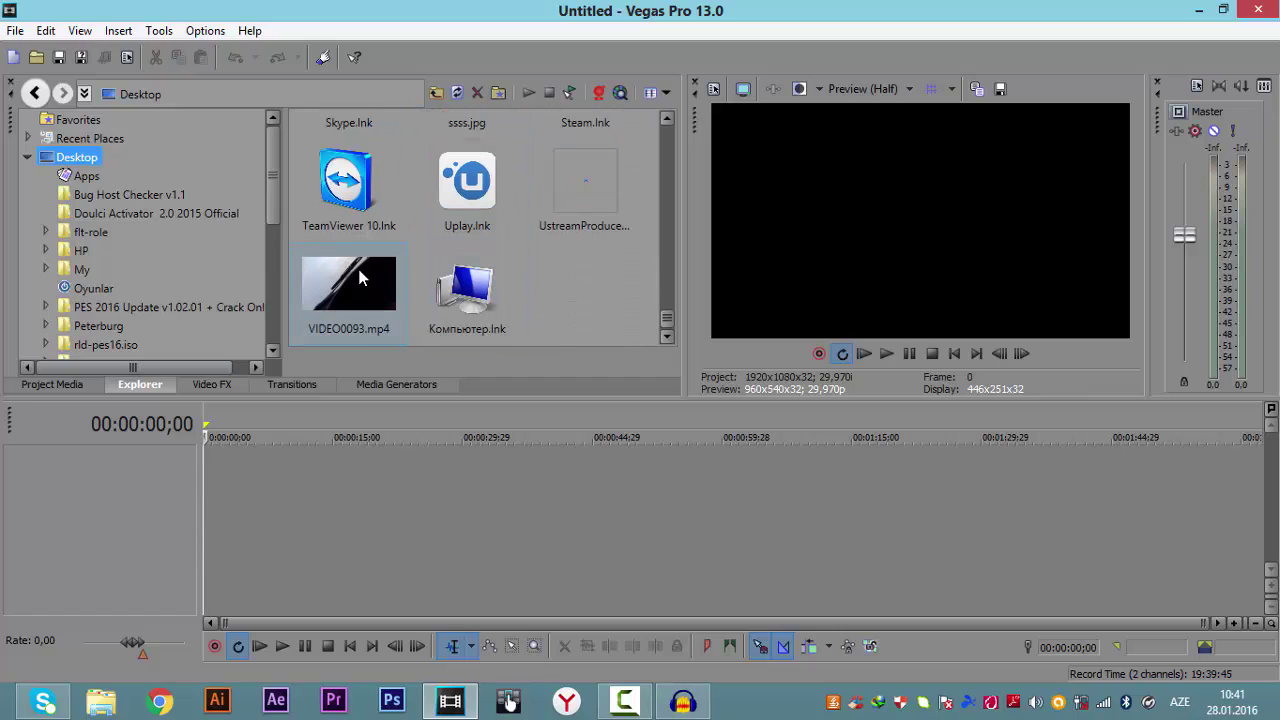
{"action": "left_click", "coordinate": [396, 278]}
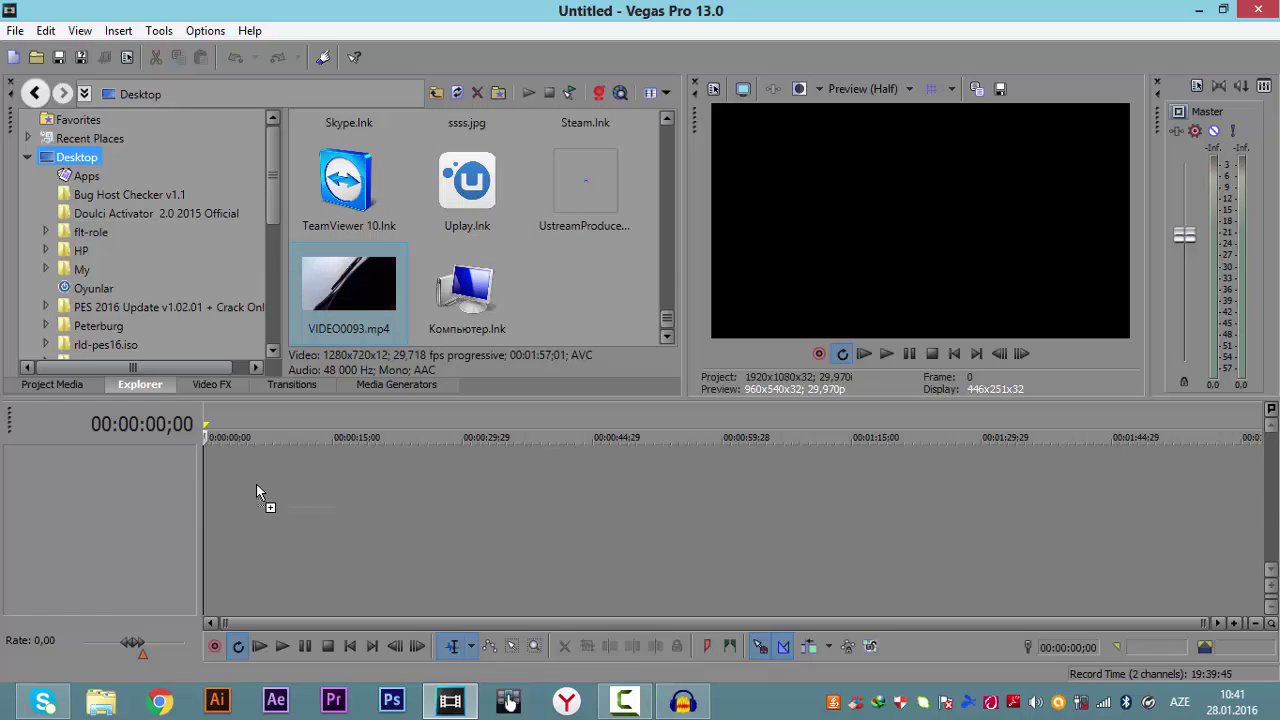
{"action": "left_click_drag", "start_coordinate": [256, 484], "coordinate": [258, 482]}
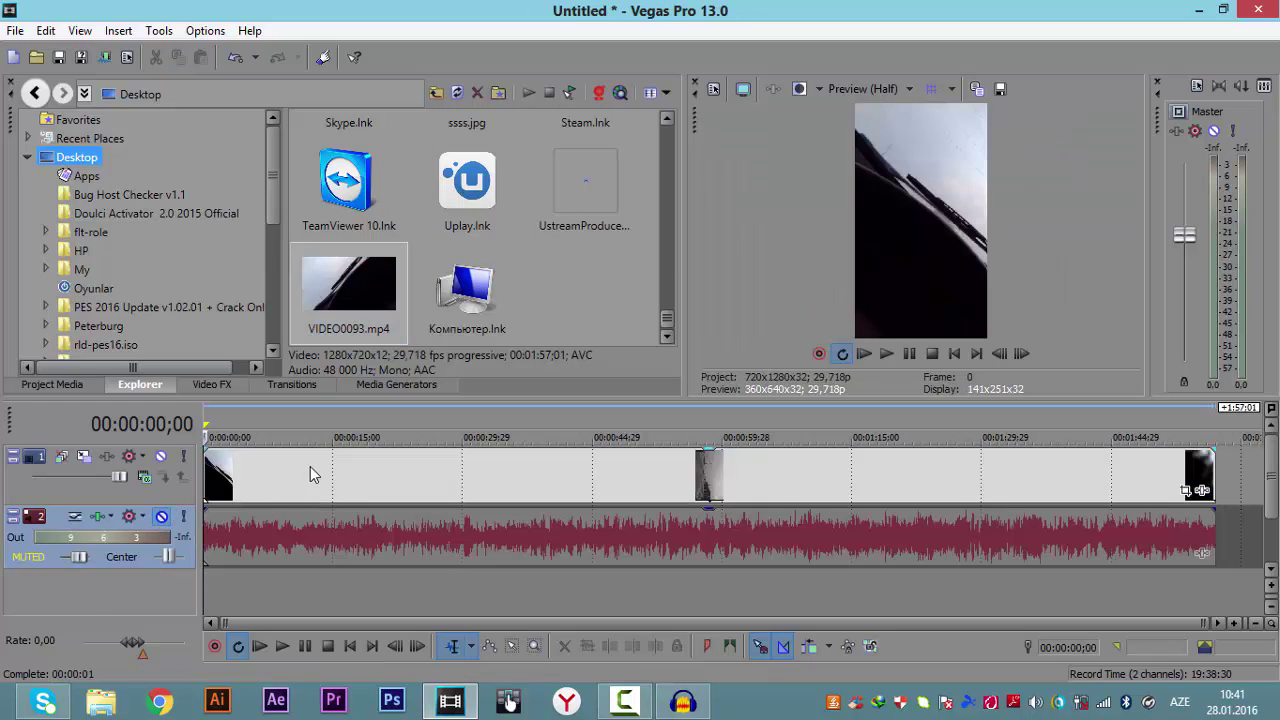
Preview VIDEO0093 at several points along the timeline and delete the clip.
{"action": "left_click", "coordinate": [310, 466]}
{"action": "left_click", "coordinate": [414, 465]}
{"action": "left_click", "coordinate": [488, 465]}
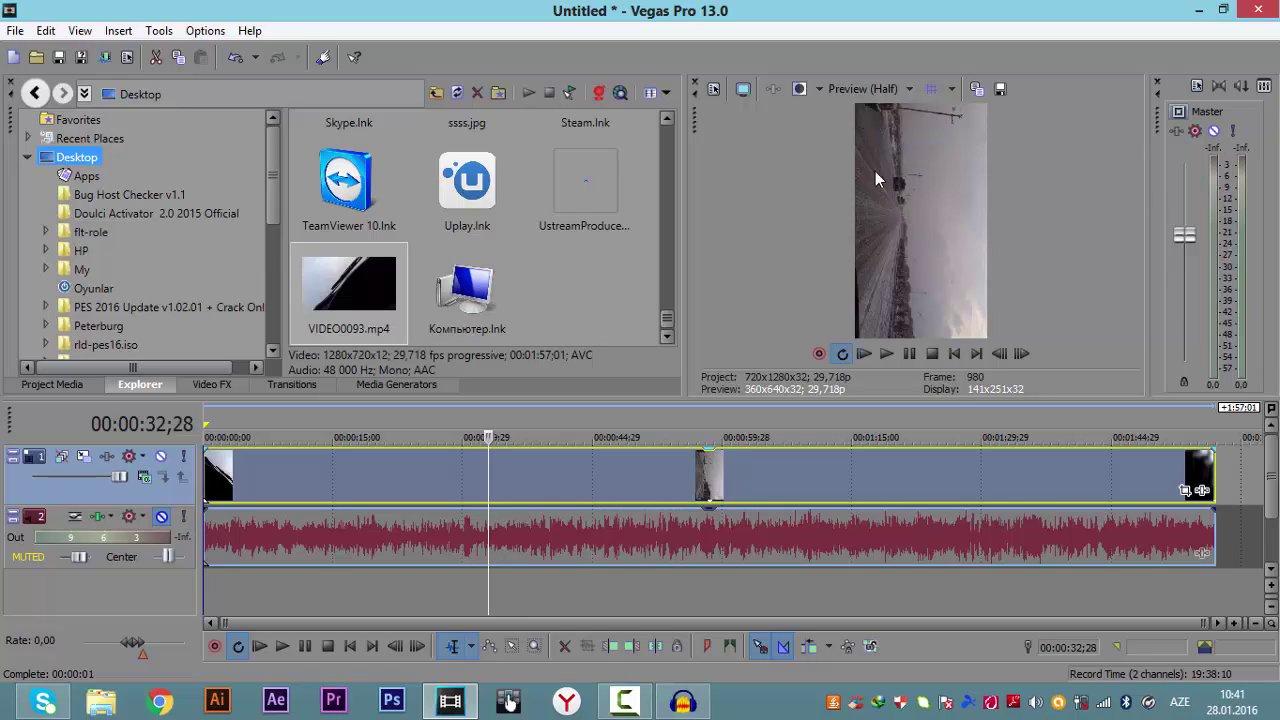
{"action": "left_click", "coordinate": [906, 466]}
{"action": "key", "text": "Delete"}
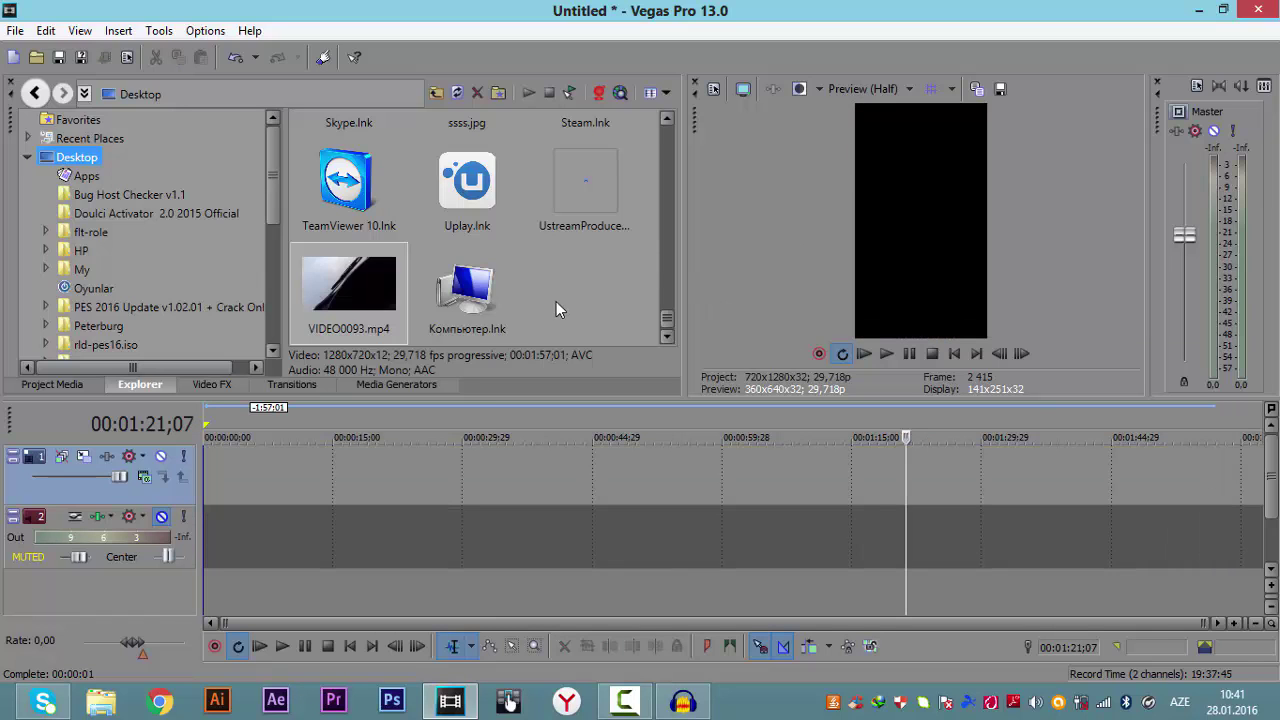
Add nobelpr.mp4 from the Desktop folder to the start of the timeline and match the project to 1280x720.
{"action": "left_click", "coordinate": [558, 300]}
{"action": "scroll", "coordinate": [560, 300], "scroll_direction": "up", "scroll_amount": 2}
{"action": "scroll", "coordinate": [560, 300], "scroll_direction": "up", "scroll_amount": 5}
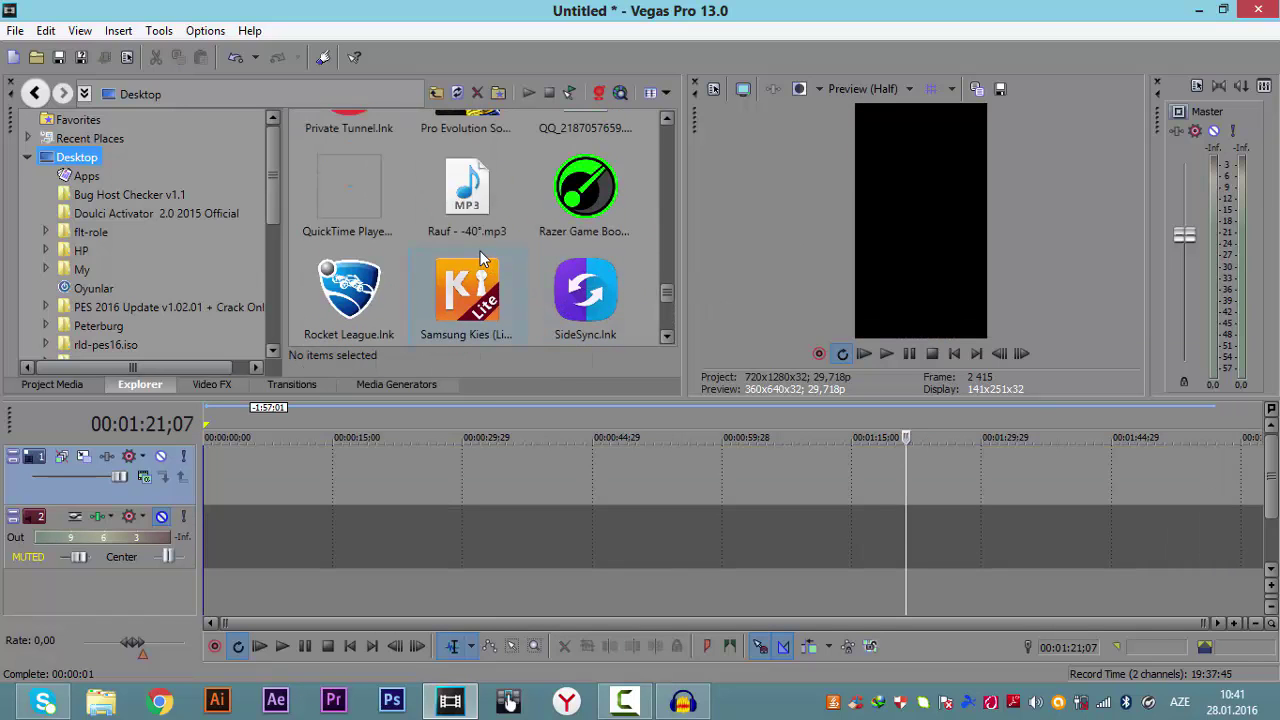
{"action": "scroll", "coordinate": [407, 248], "scroll_direction": "up", "scroll_amount": 1}
{"action": "scroll", "coordinate": [440, 222], "scroll_direction": "down", "scroll_amount": 1}
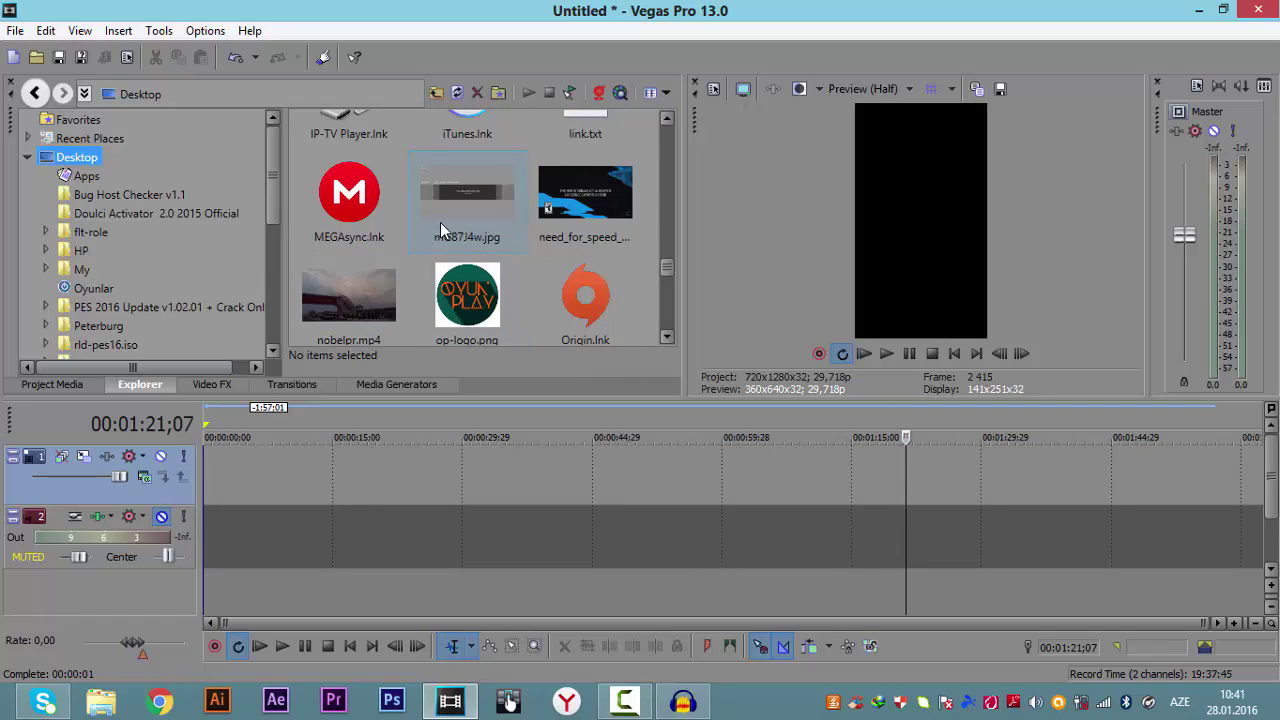
{"action": "scroll", "coordinate": [400, 228], "scroll_direction": "down", "scroll_amount": 2}
{"action": "left_click_drag", "start_coordinate": [340, 195], "coordinate": [208, 495]}
Split the nobelpr clip at 00:00:06;09 and delete the part after the cut.
{"action": "left_click", "coordinate": [257, 463]}
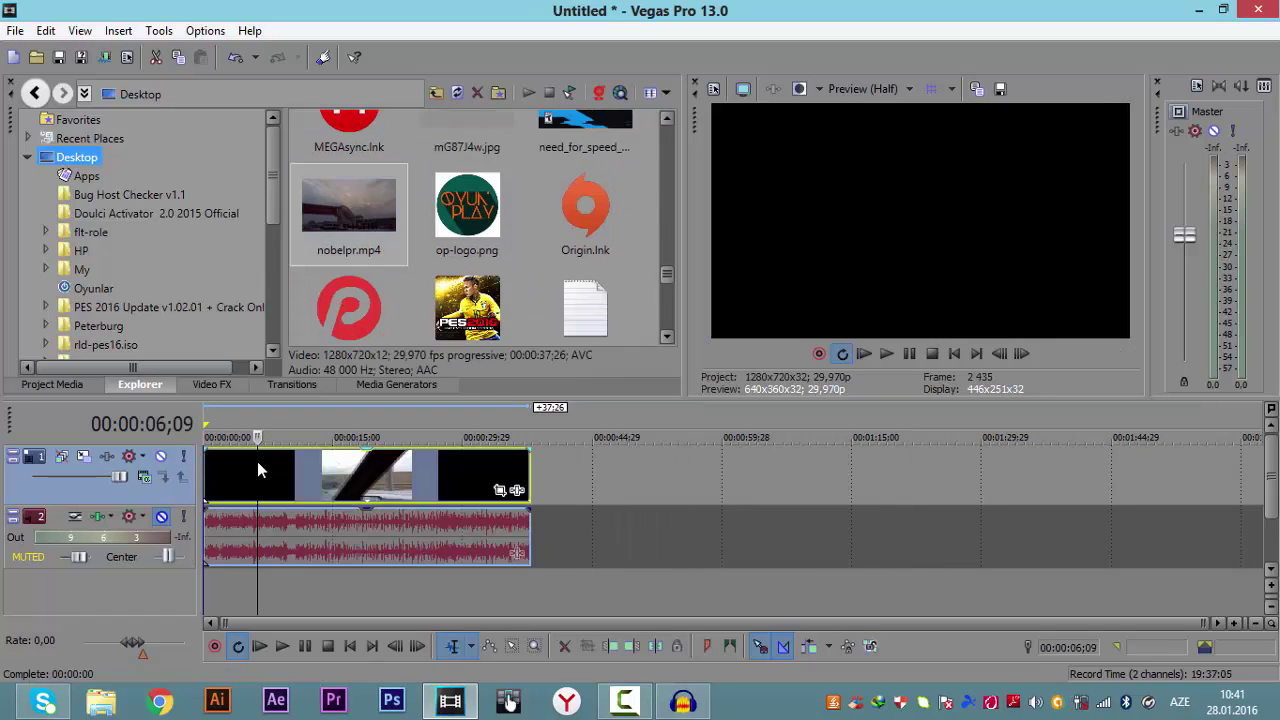
{"action": "key", "text": "s"}
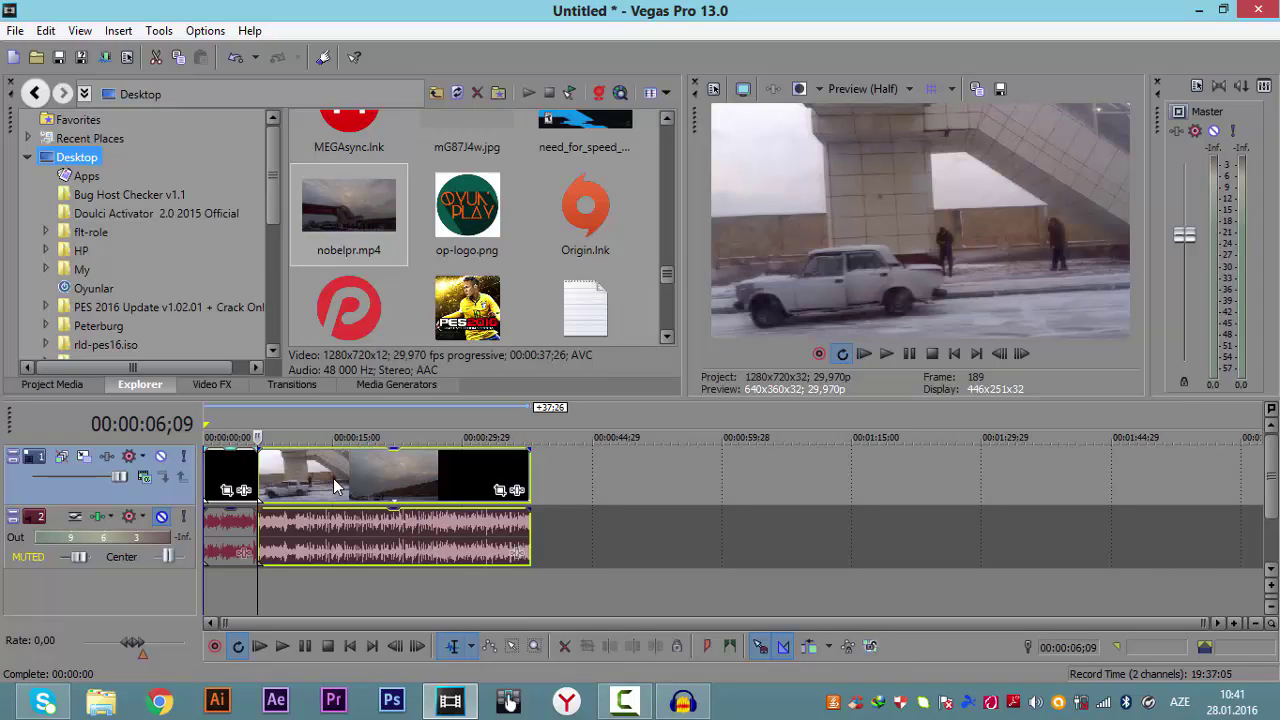
{"action": "left_click", "coordinate": [320, 477]}
{"action": "key", "text": "Delete"}
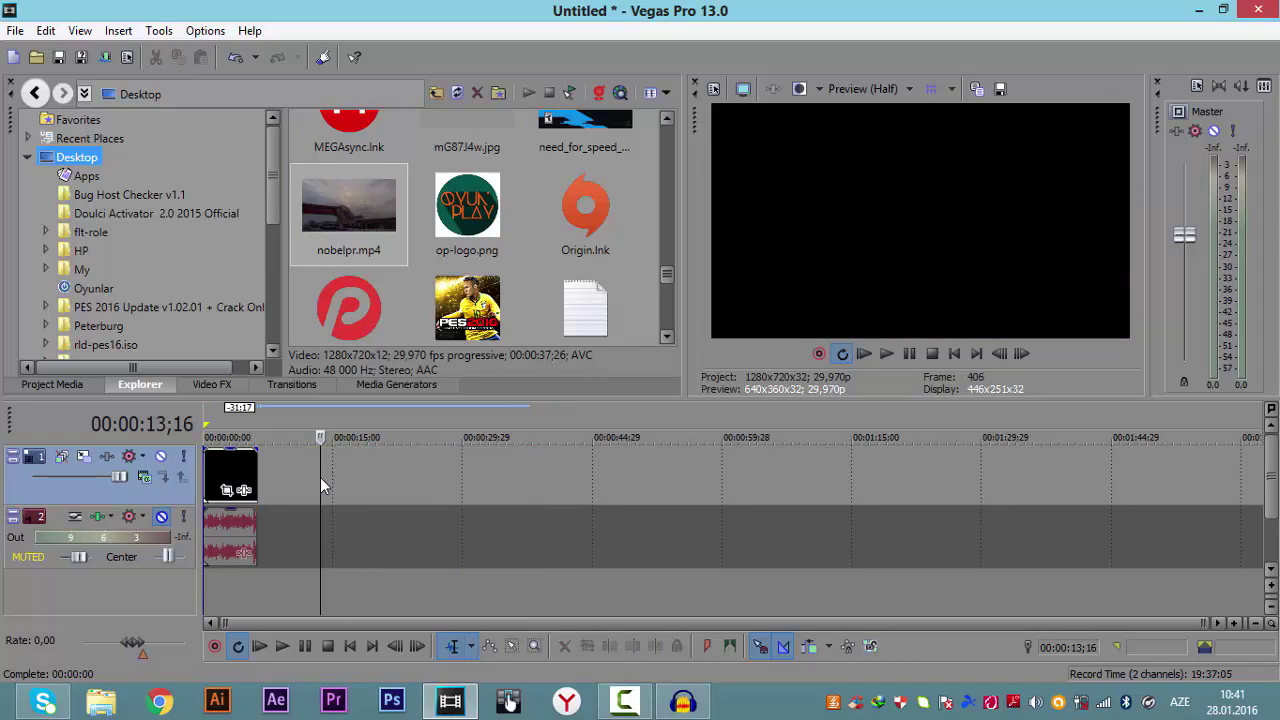
Add VIDEO0093.mp4 to the timeline directly after the trimmed nobelpr clip at 00:00:06;09.
{"action": "left_click", "coordinate": [257, 476]}
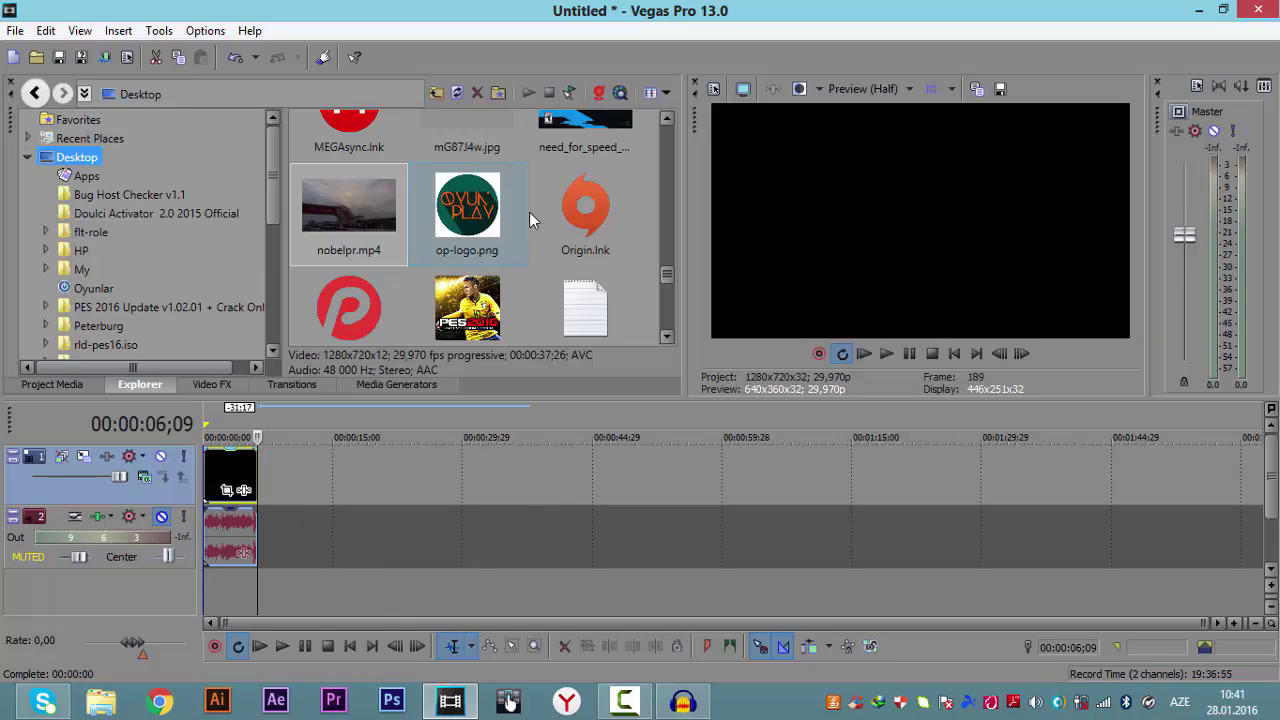
{"action": "left_click", "coordinate": [651, 226]}
{"action": "scroll", "coordinate": [588, 228], "scroll_direction": "down", "scroll_amount": 5}
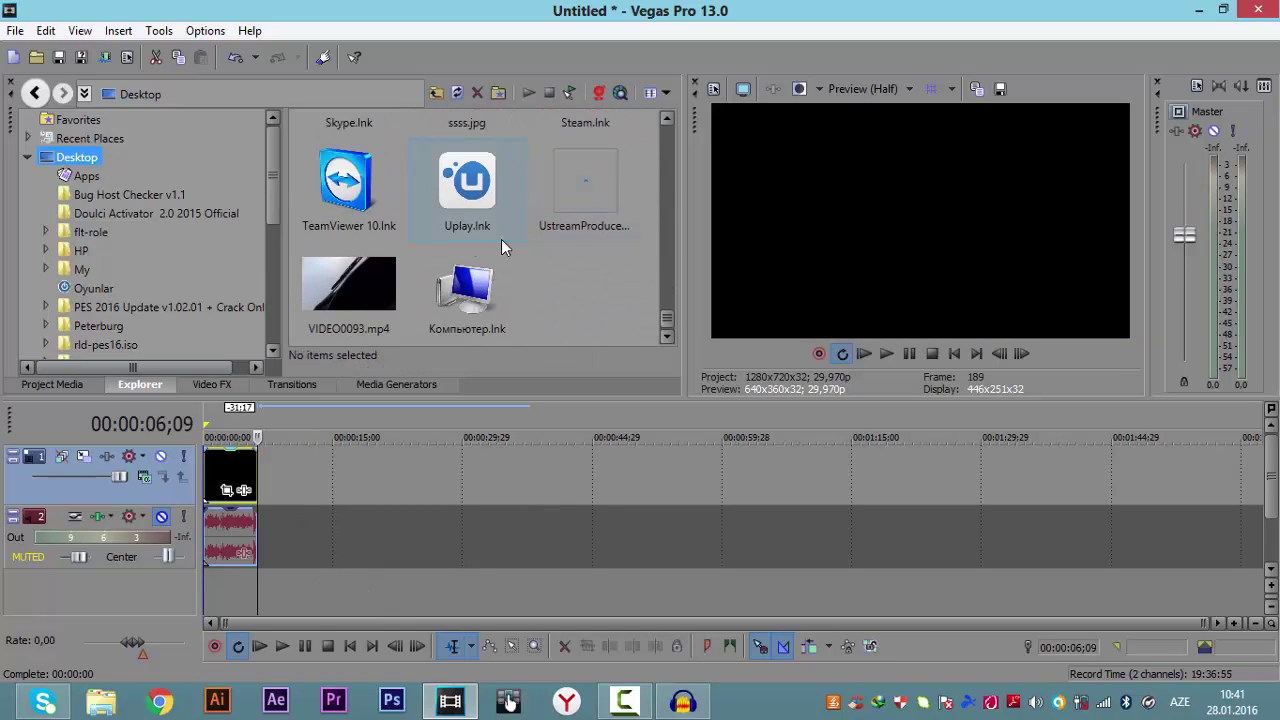
{"action": "left_click_drag", "start_coordinate": [352, 280], "coordinate": [308, 473]}
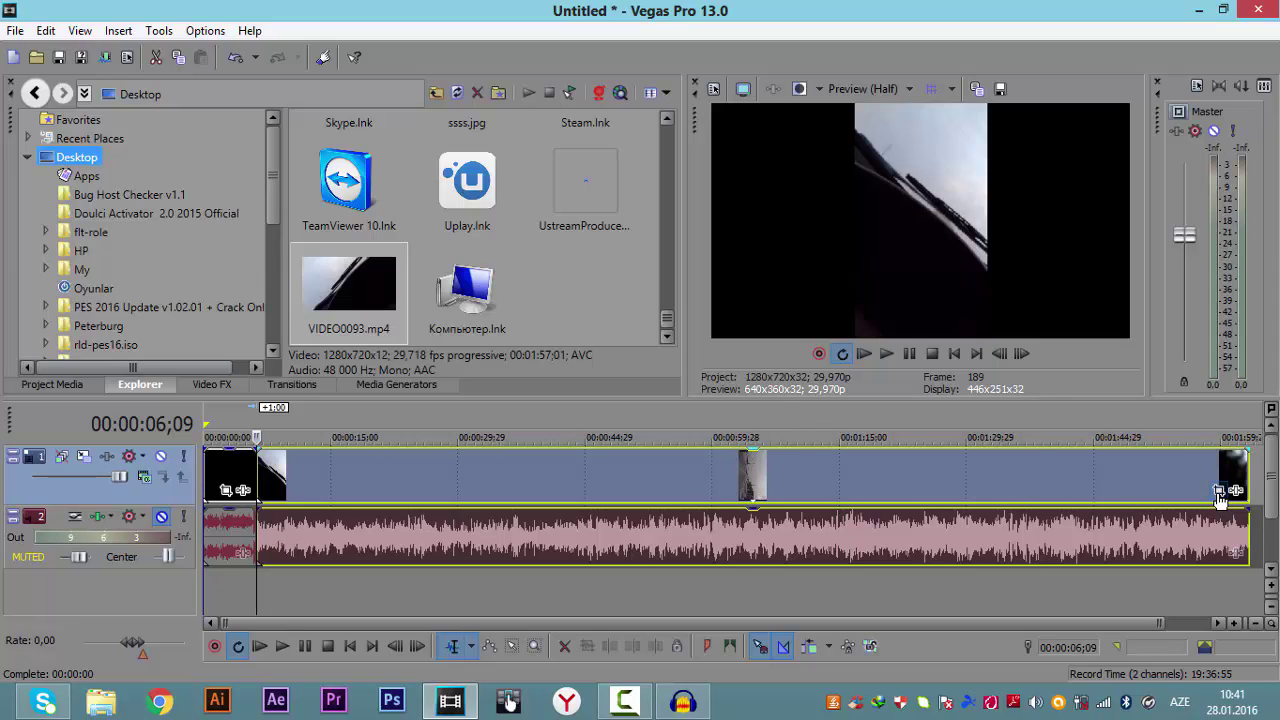
{"action": "left_click", "coordinate": [162, 517]}
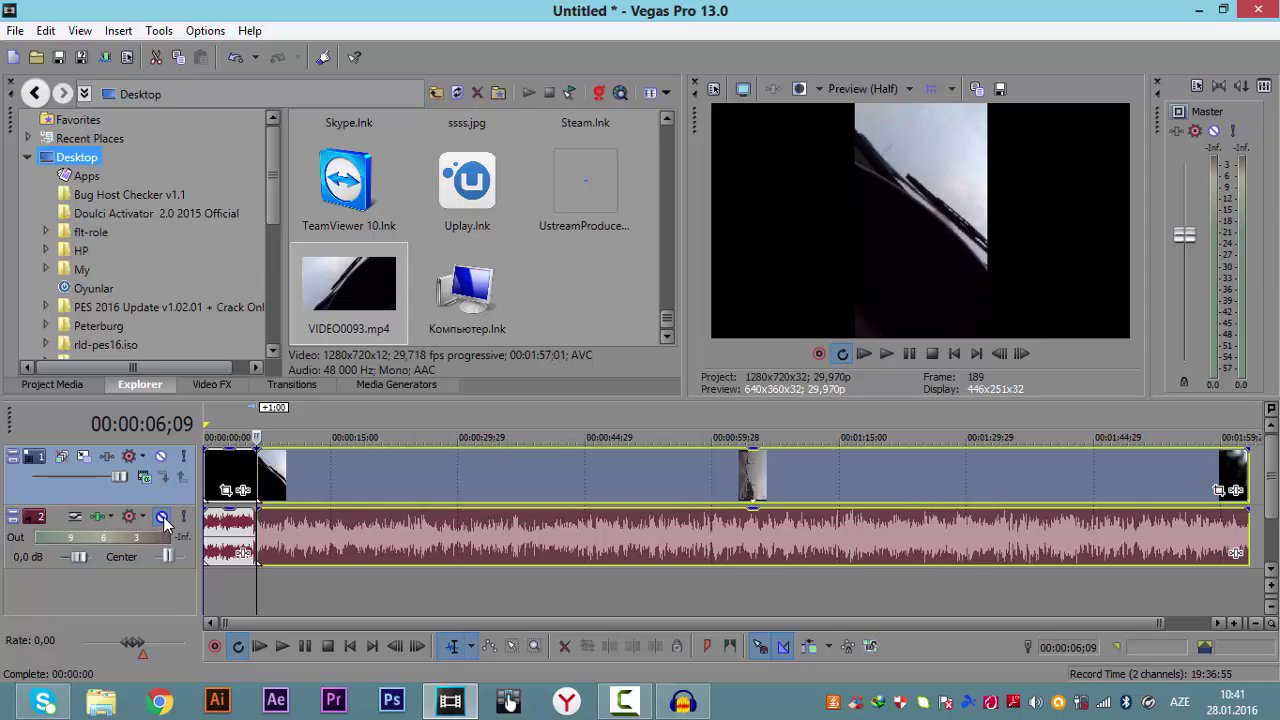
{"action": "left_click", "coordinate": [163, 518]}
{"action": "left_click", "coordinate": [239, 523]}
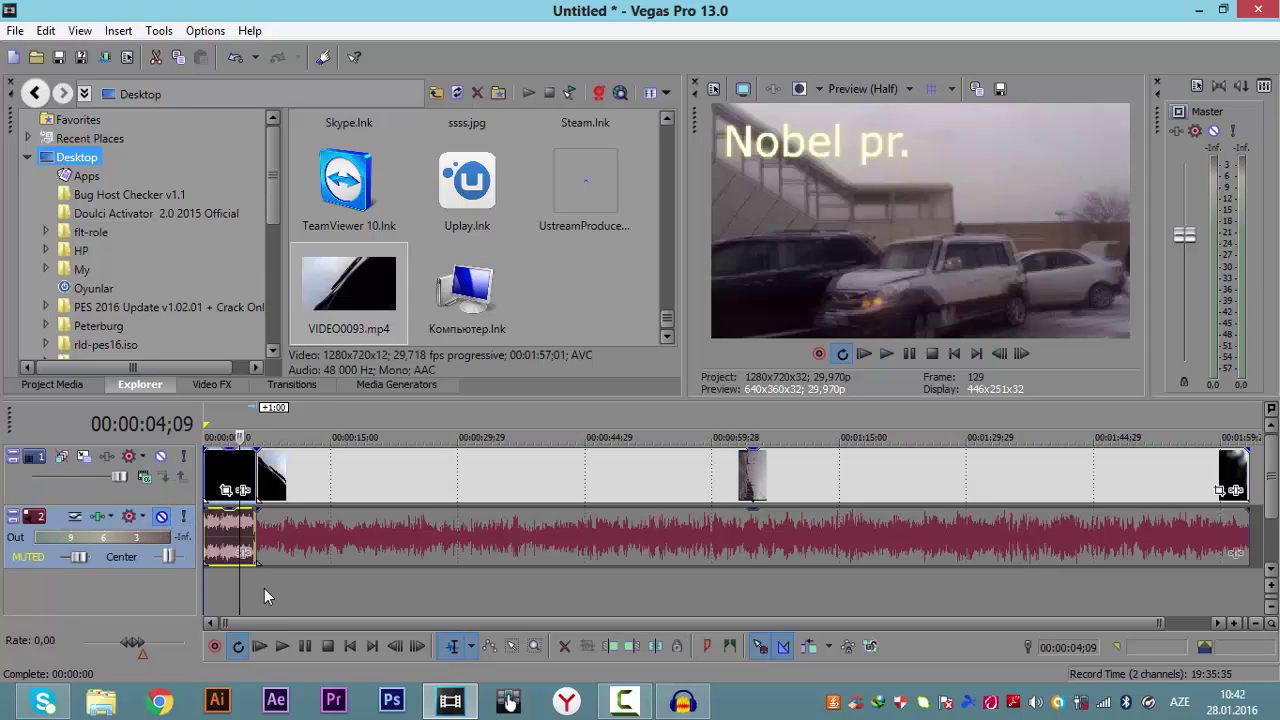
Place the playhead at 00:00:08;12 and open the Event Pan/Crop settings of the VIDEO0093 clip.
{"action": "left_click", "coordinate": [274, 596]}
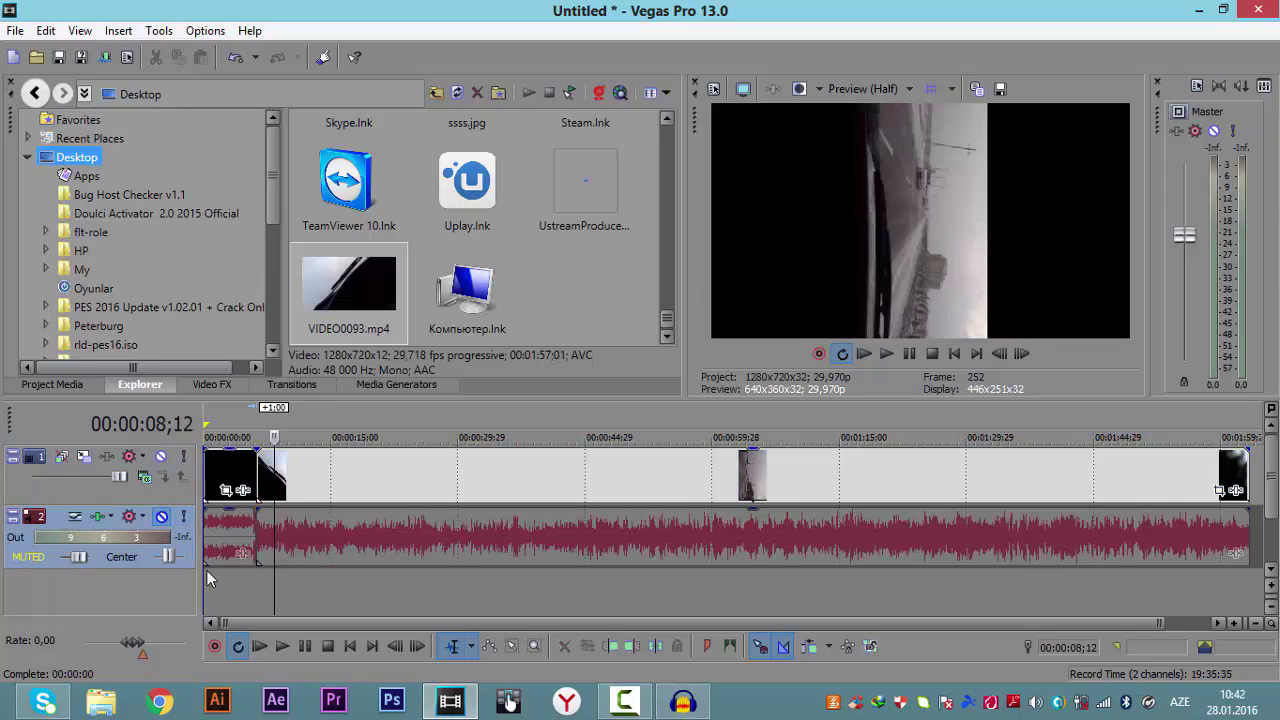
{"action": "left_click", "coordinate": [1220, 491]}
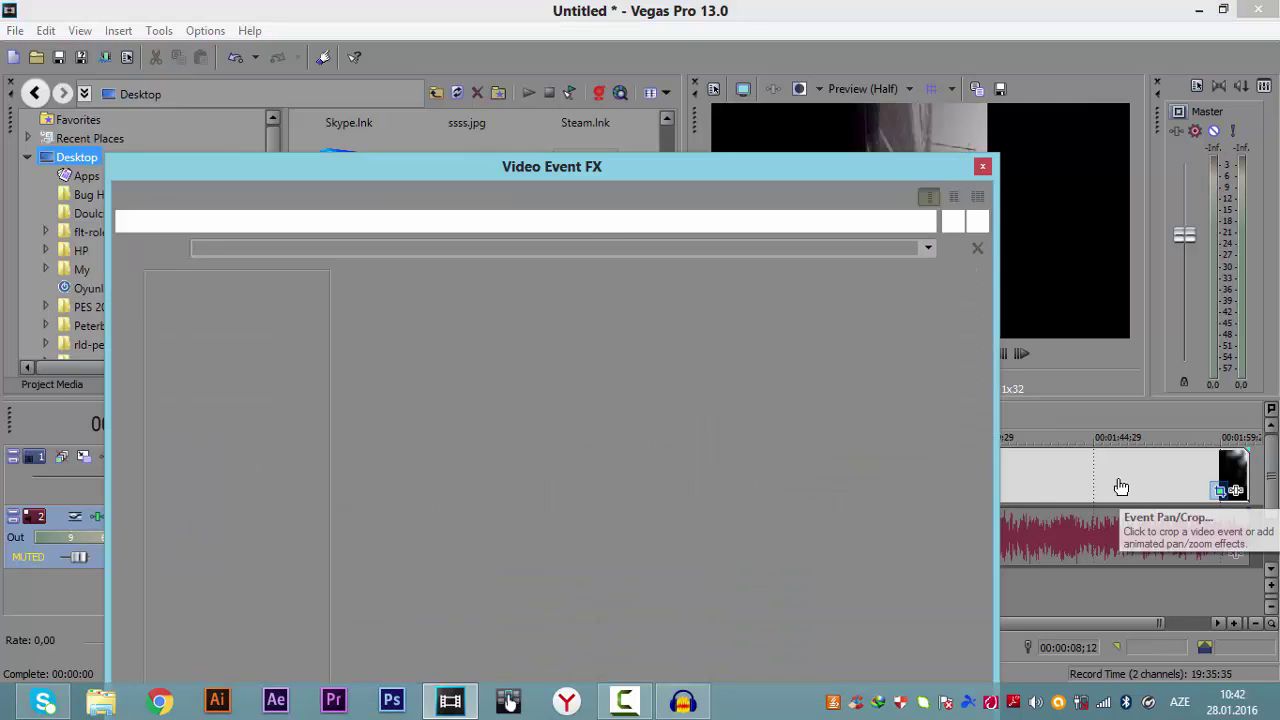
{"action": "left_click_drag", "start_coordinate": [350, 170], "coordinate": [314, 75]}
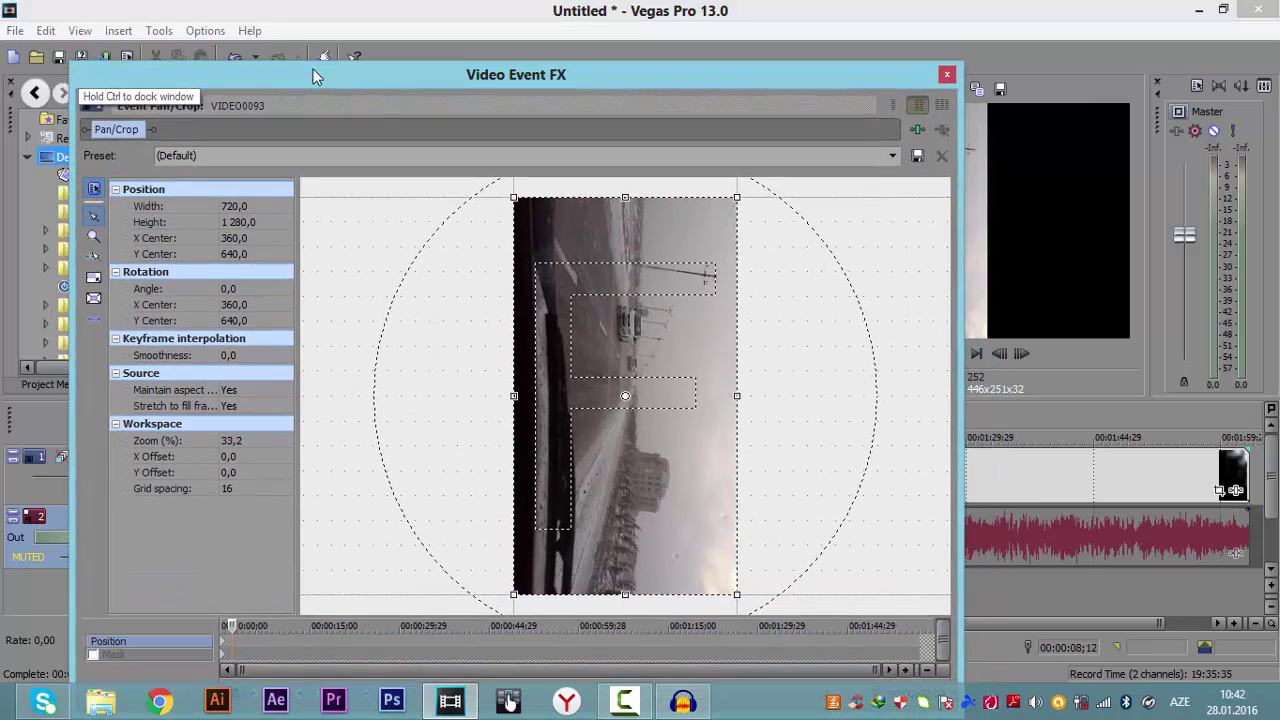
Set the pan/crop frame of VIDEO0093 to width 1280 and height 720 with the aspect ratio unlocked.
{"action": "left_click", "coordinate": [252, 204]}
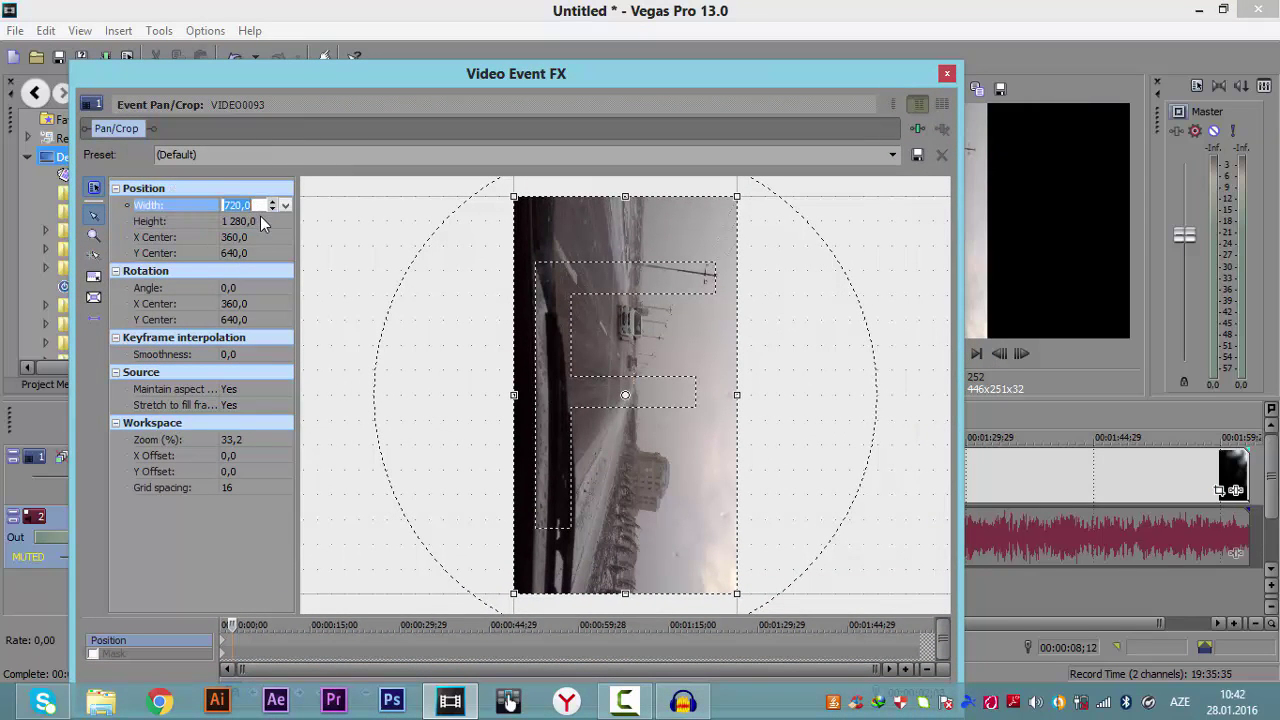
{"action": "left_click", "coordinate": [263, 222]}
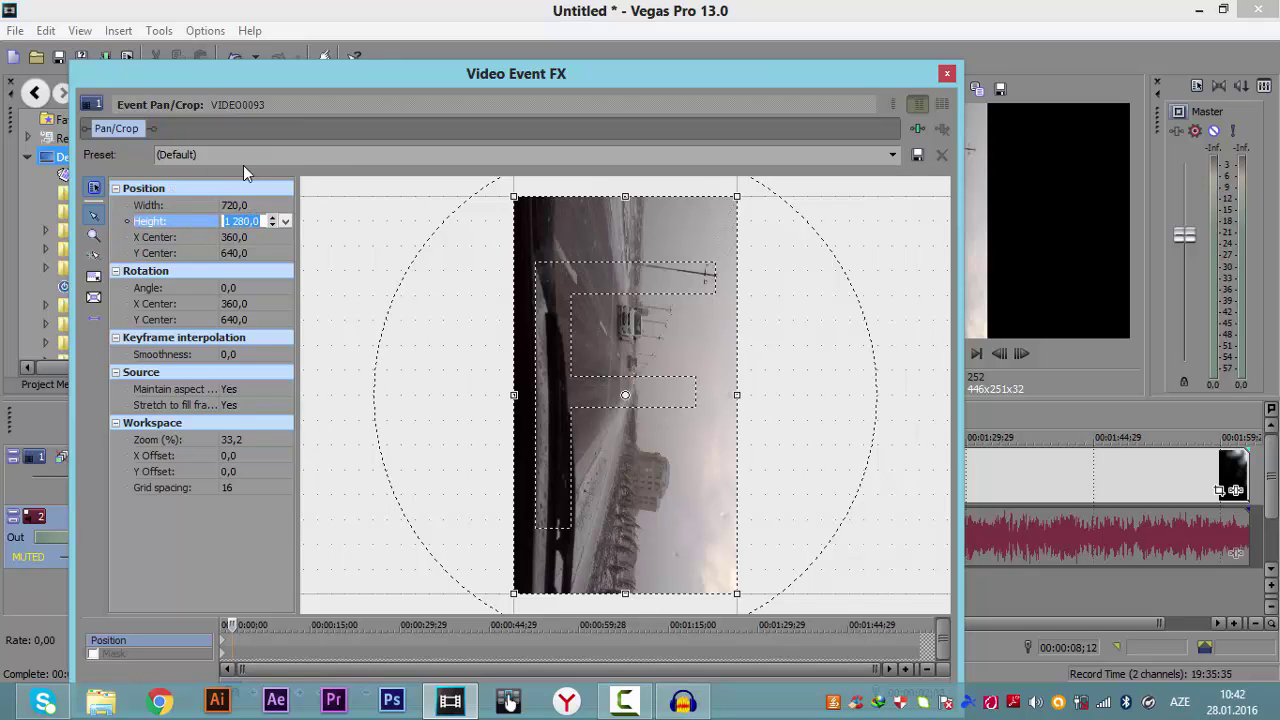
{"action": "left_click", "coordinate": [97, 258]}
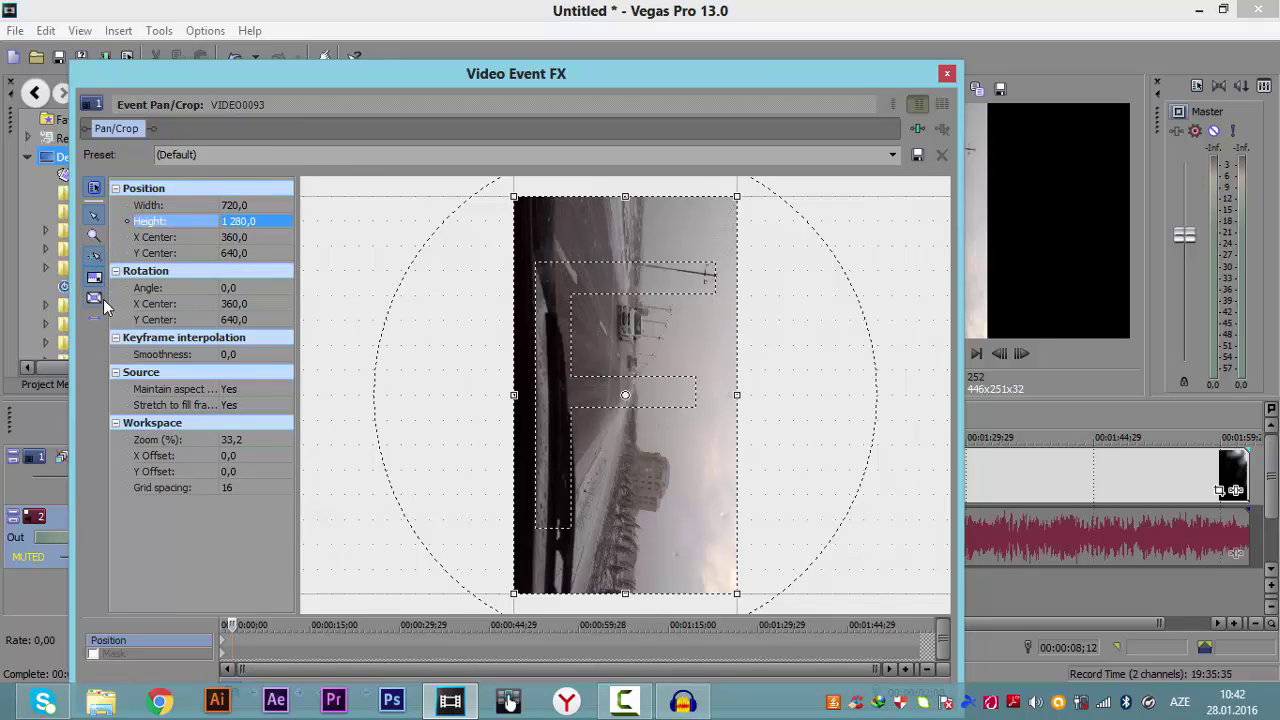
{"action": "left_click", "coordinate": [245, 205]}
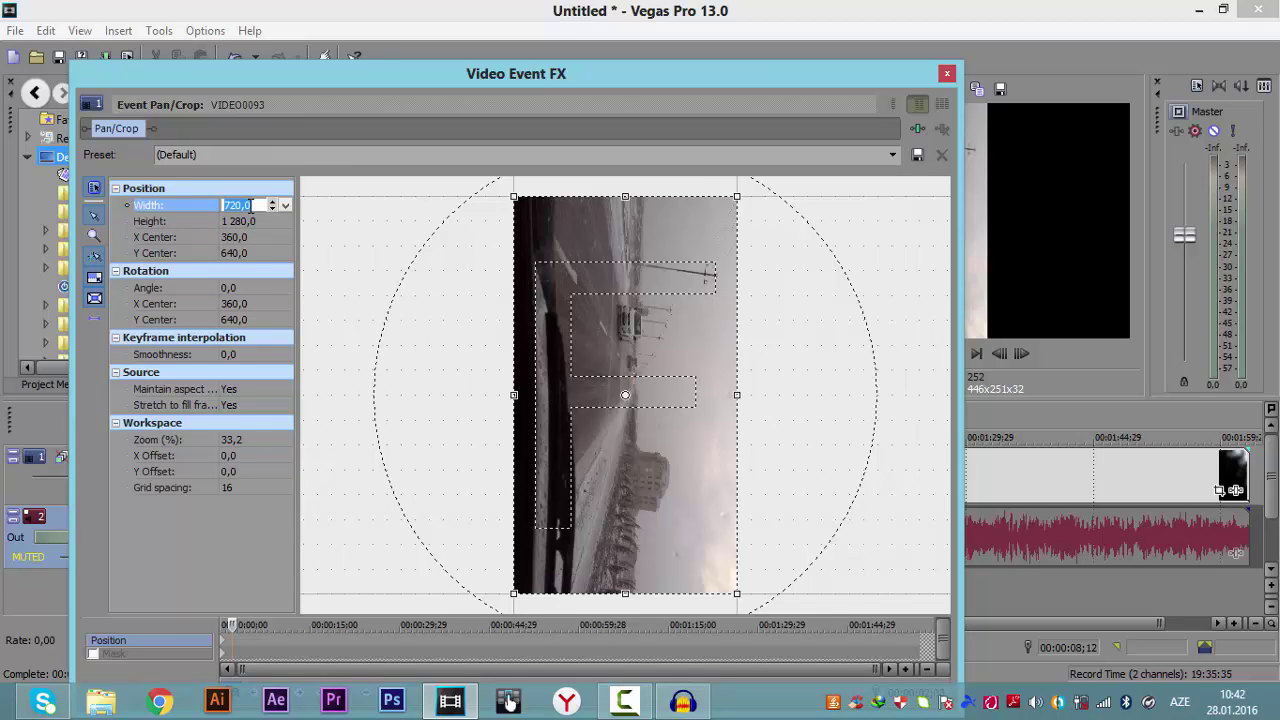
{"action": "type", "text": "1 280"}
{"action": "key", "text": "Tab"}
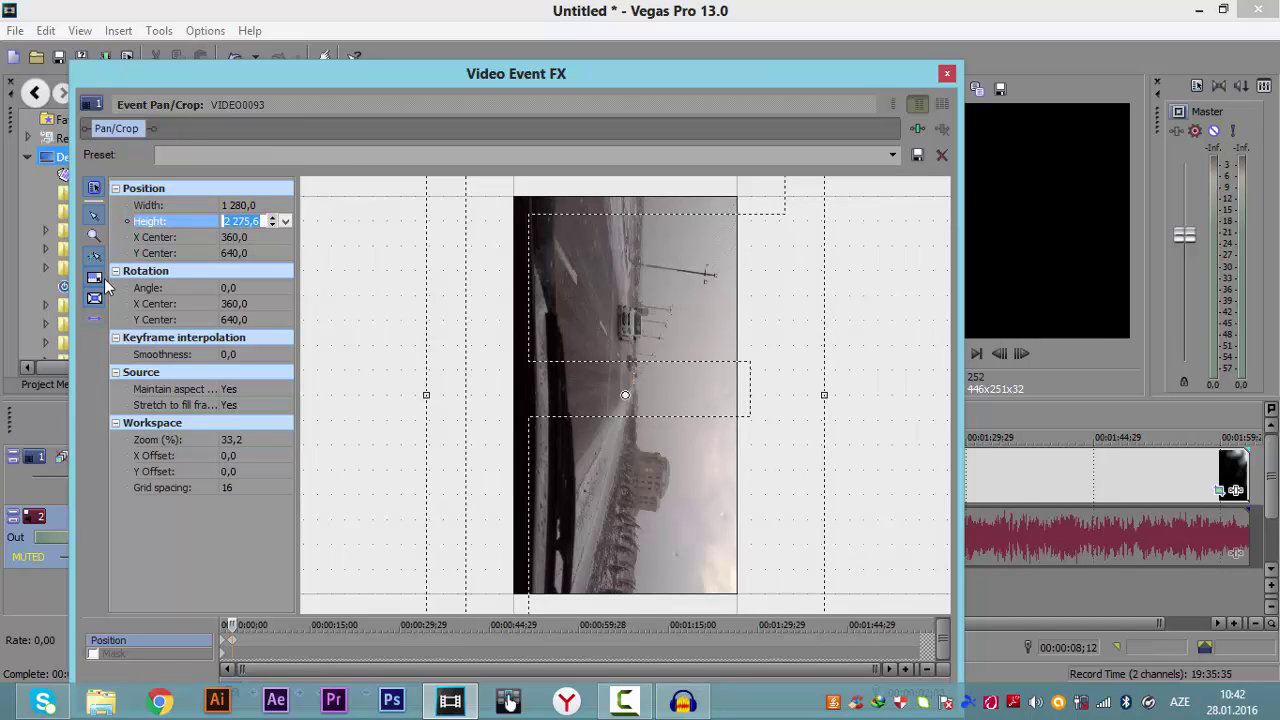
{"action": "key", "text": "Return"}
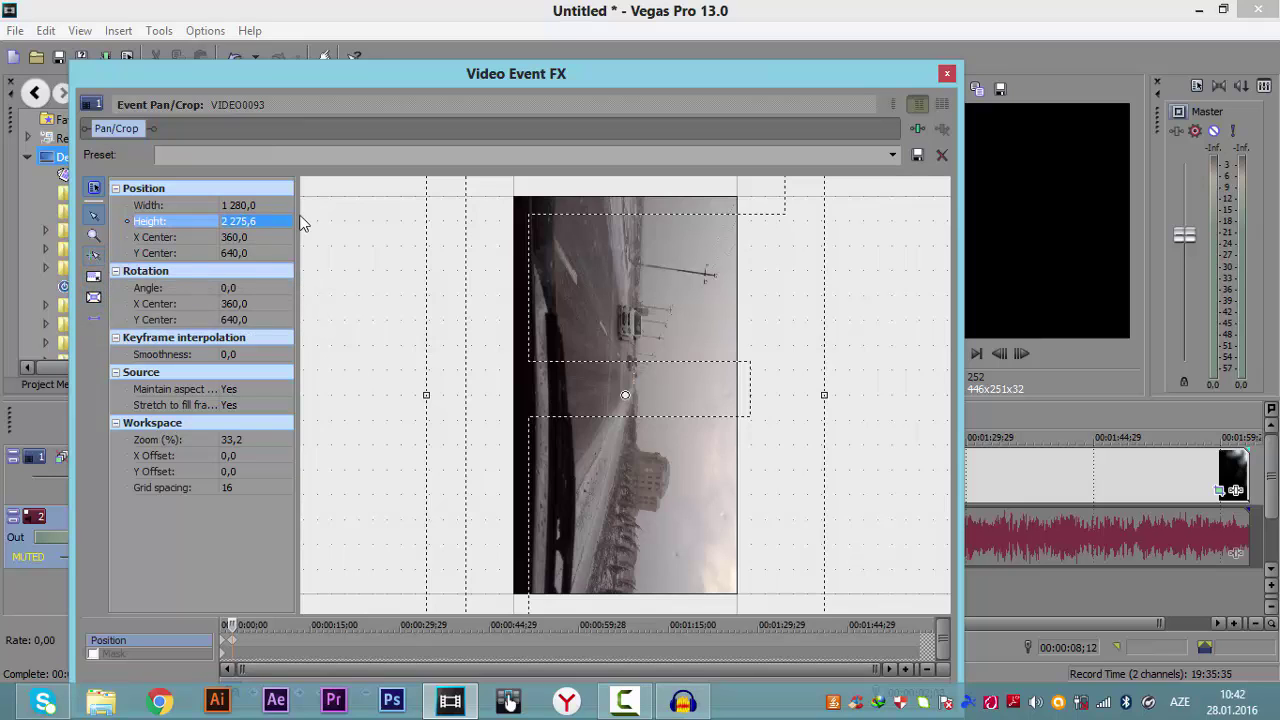
{"action": "left_click", "coordinate": [243, 206]}
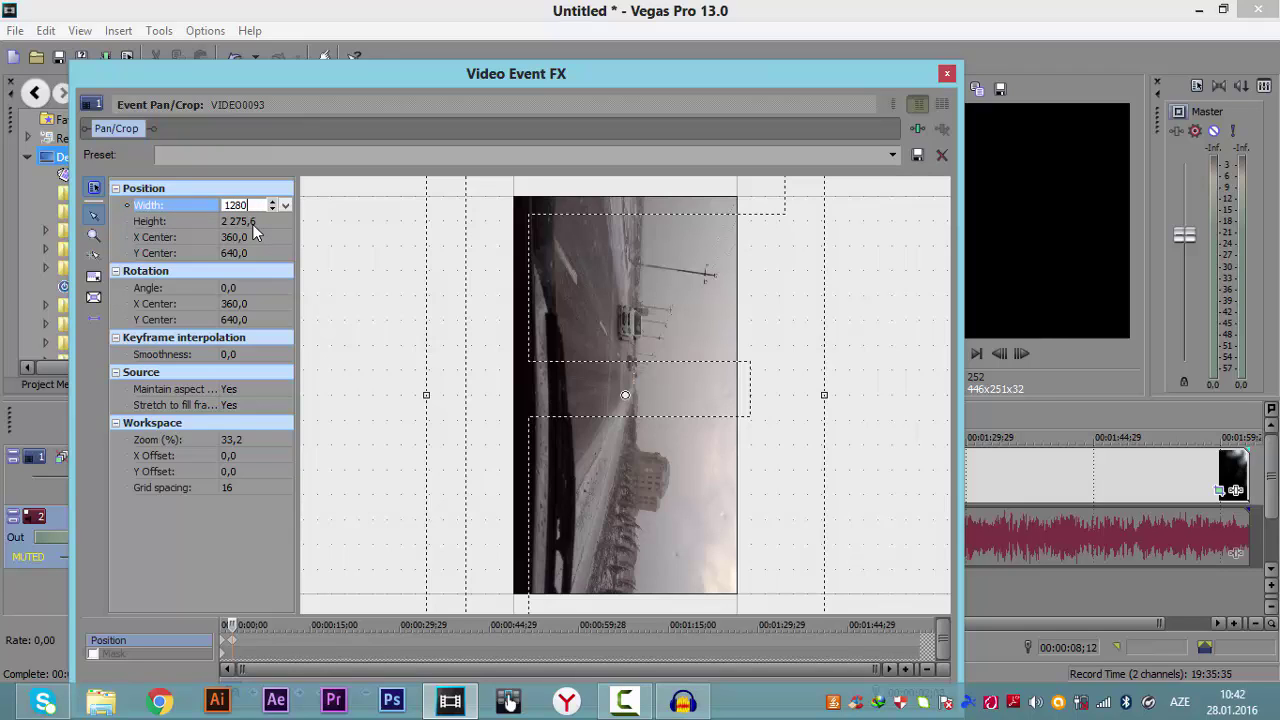
{"action": "left_click", "coordinate": [252, 224]}
{"action": "type", "text": "720"}
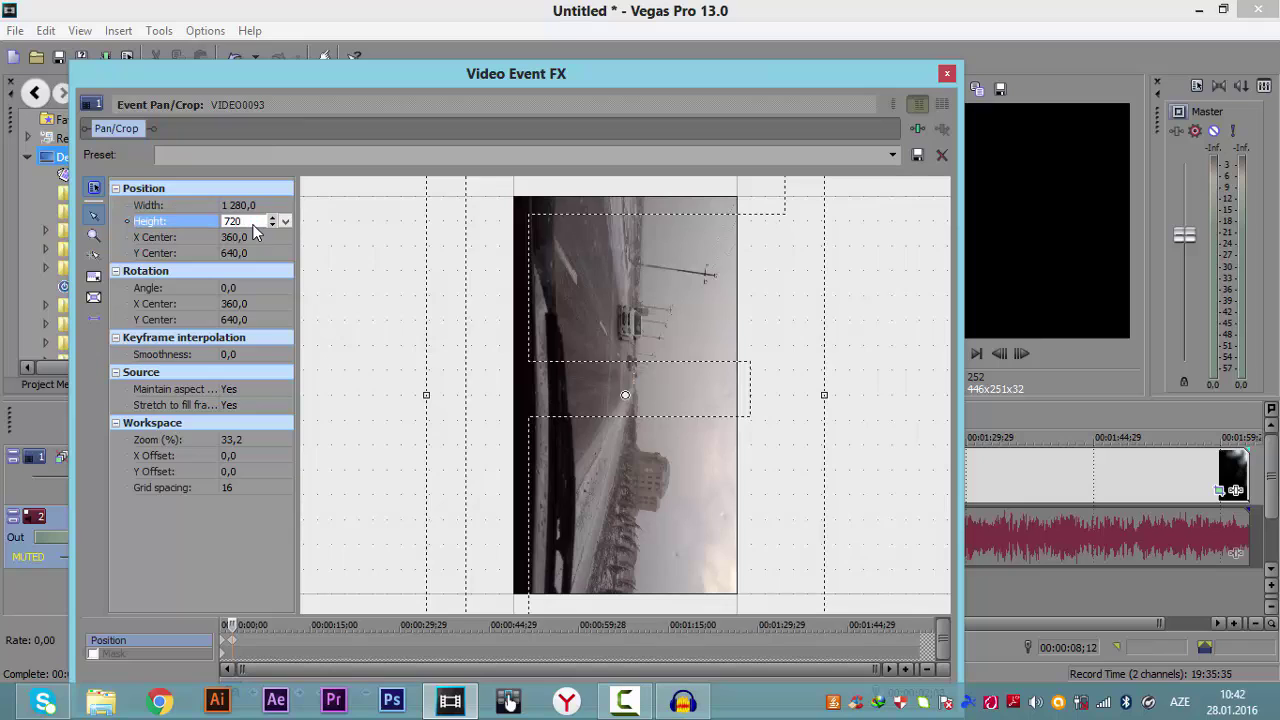
{"action": "key", "text": "Return"}
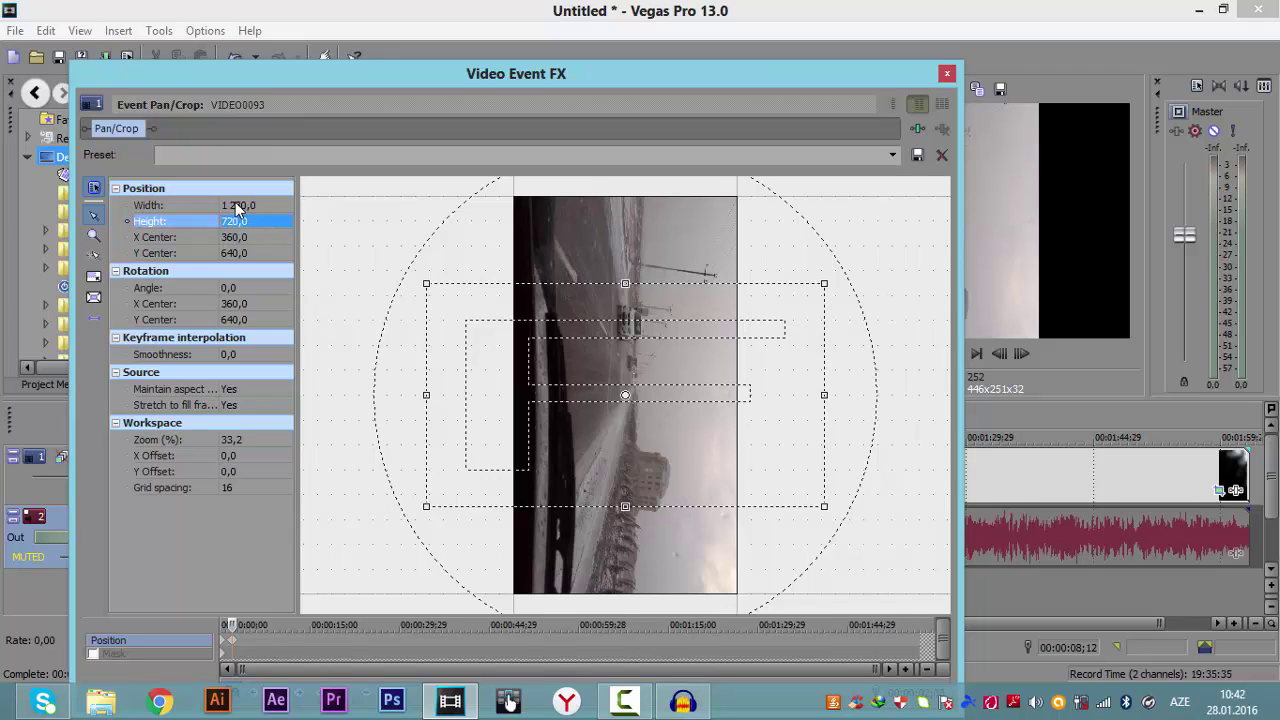
Rotate the crop frame about 90° clockwise to fit the sideways footage, close Video Event FX, and preview the clip at 00:00:07;12.
{"action": "left_click", "coordinate": [234, 221]}
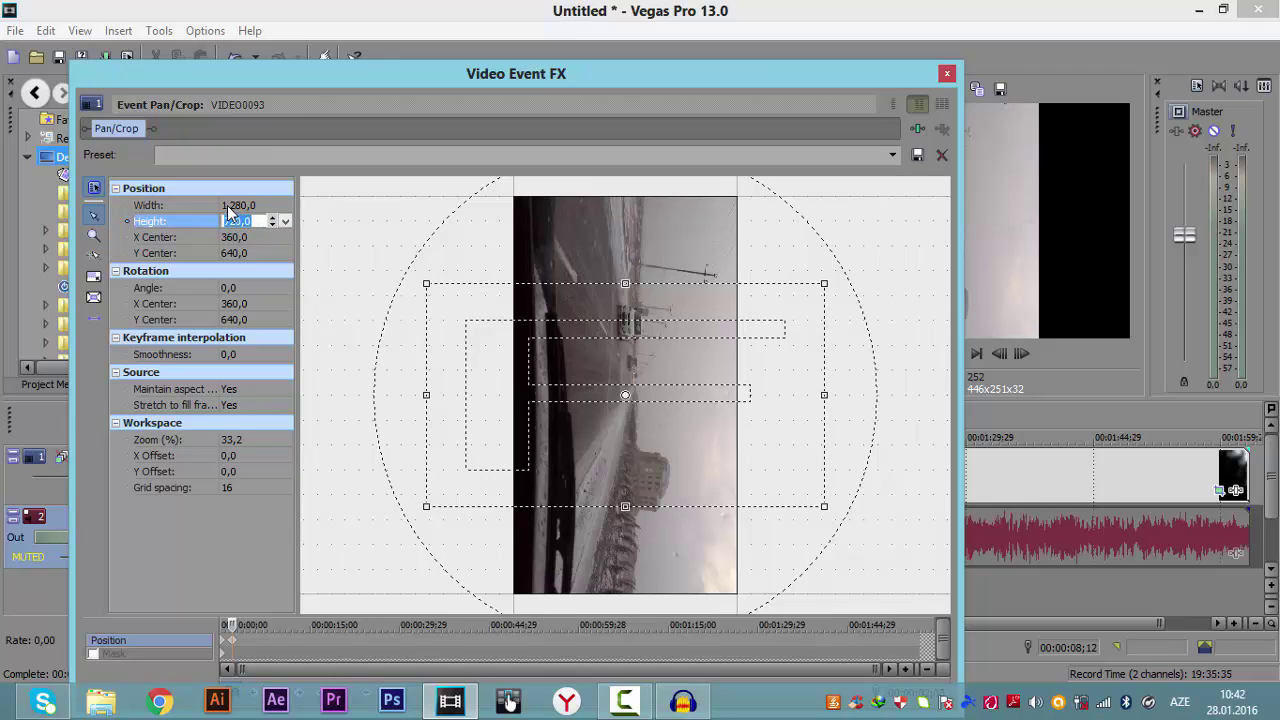
{"action": "left_click", "coordinate": [256, 205]}
{"action": "left_click", "coordinate": [256, 222]}
{"action": "left_click_drag", "start_coordinate": [752, 213], "coordinate": [829, 526]}
{"action": "left_click_drag", "start_coordinate": [757, 82], "coordinate": [491, 91]}
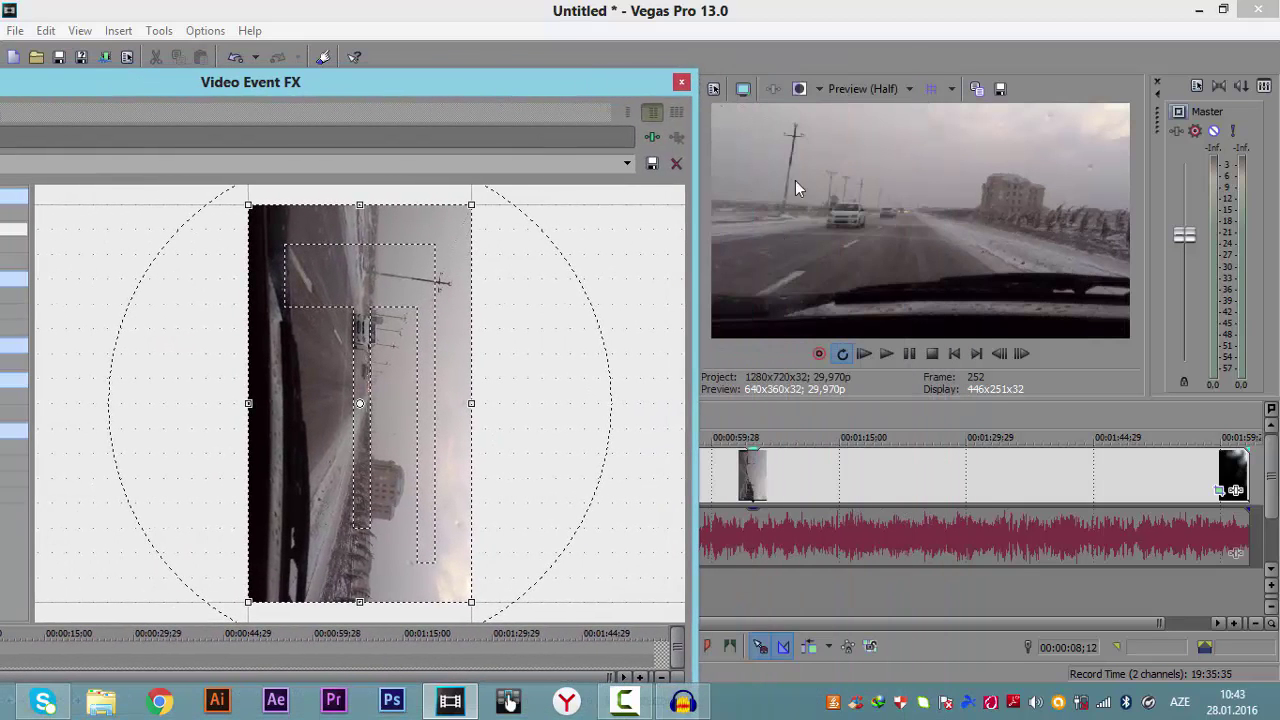
{"action": "left_click", "coordinate": [681, 83]}
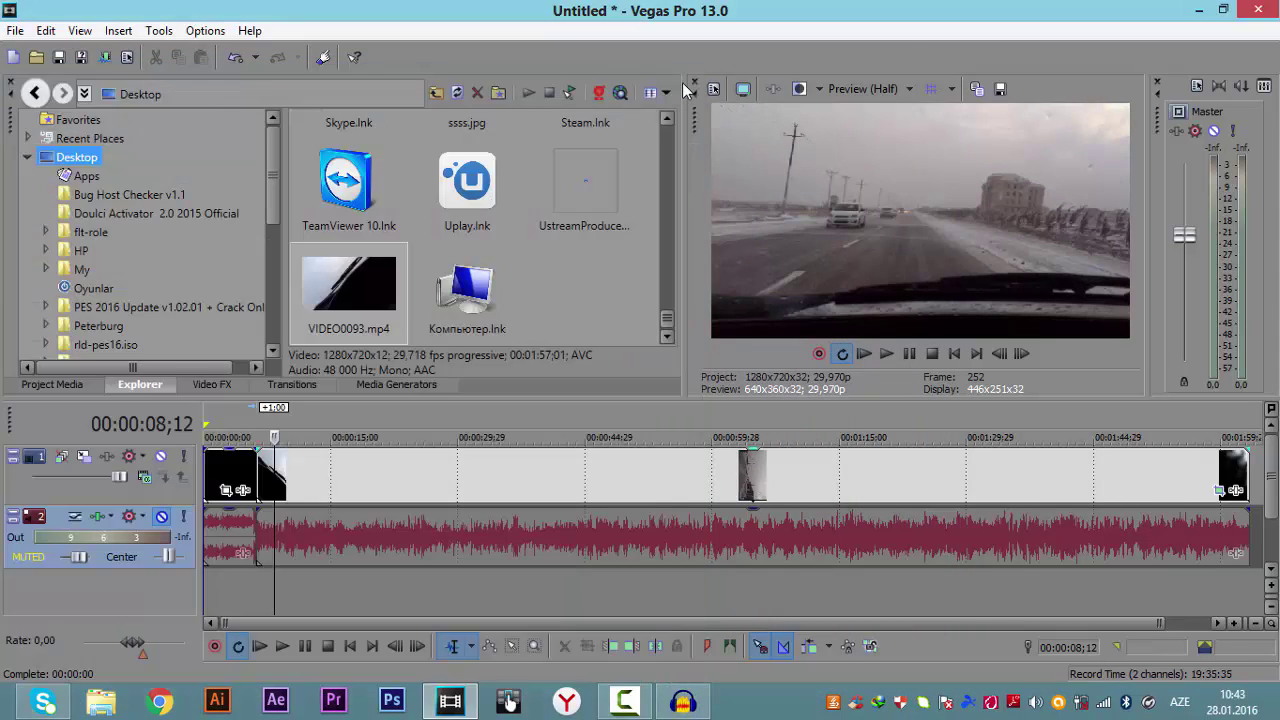
{"action": "left_click", "coordinate": [266, 474]}
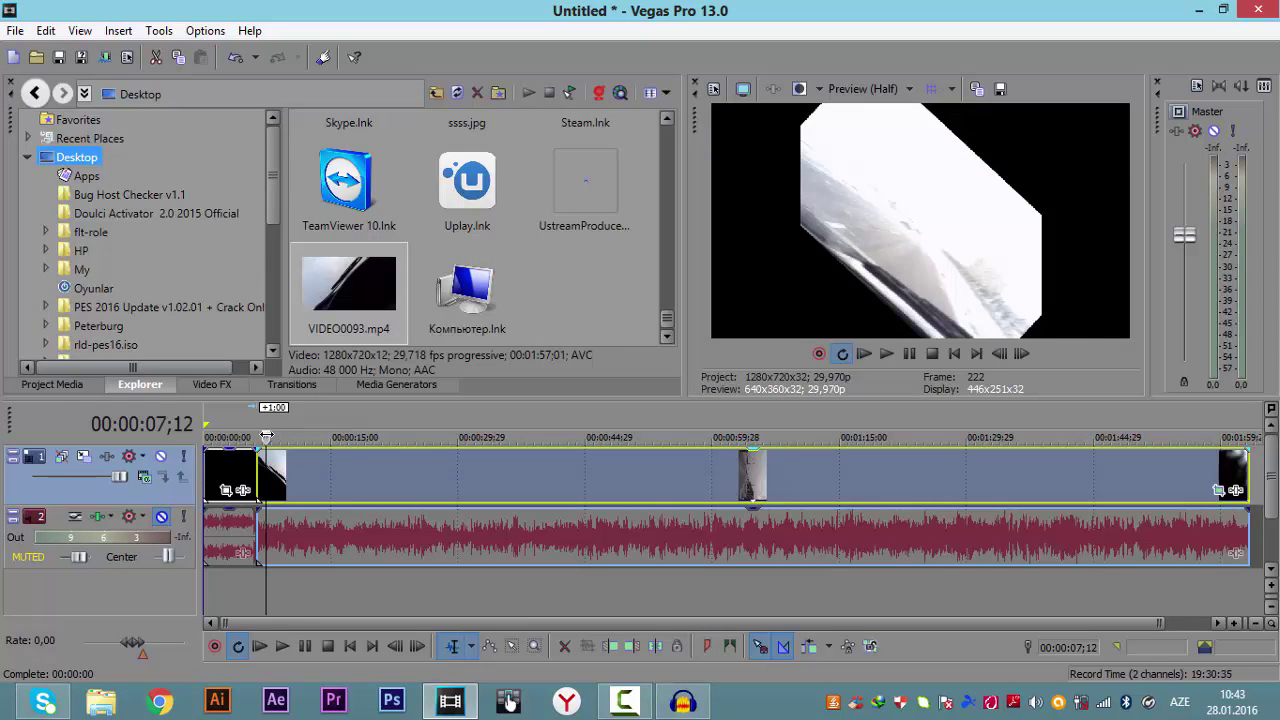
Preview the start of the rotated VIDEO0093 clip, replaying from 00:00:05;29 across the cut and pausing at 00:00:09;00.
{"action": "key", "text": "space"}
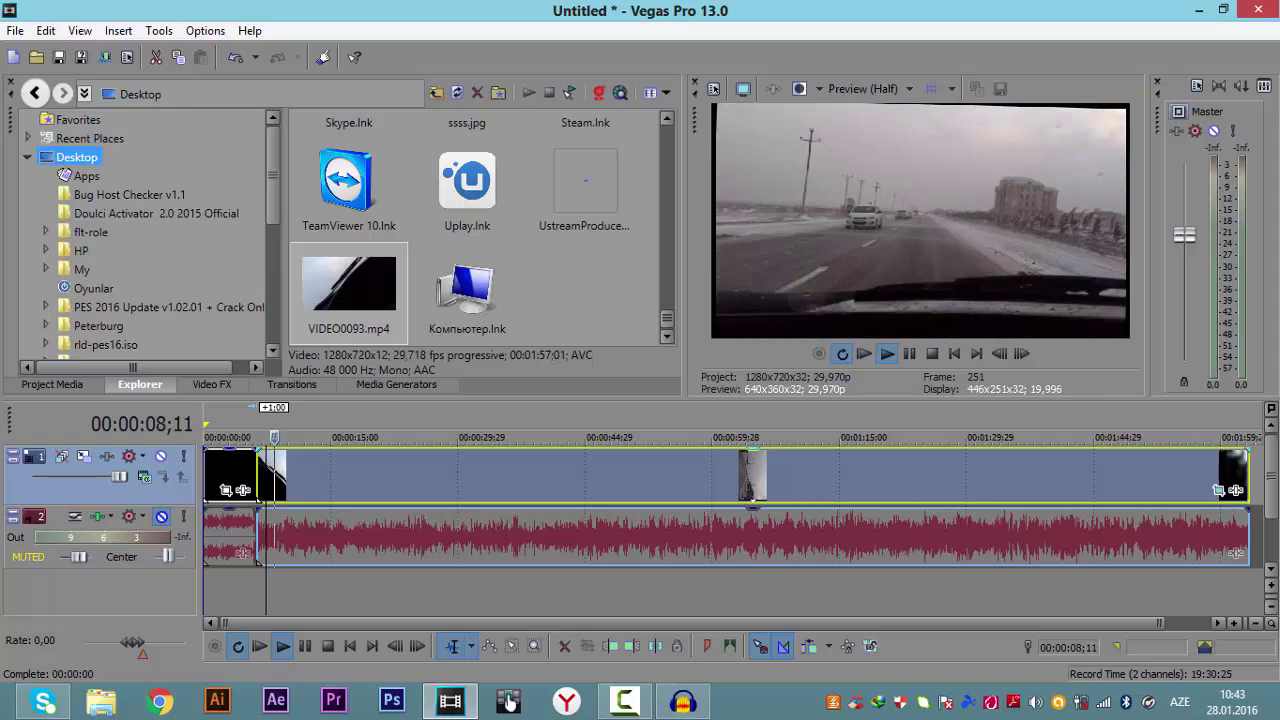
{"action": "key", "text": "space"}
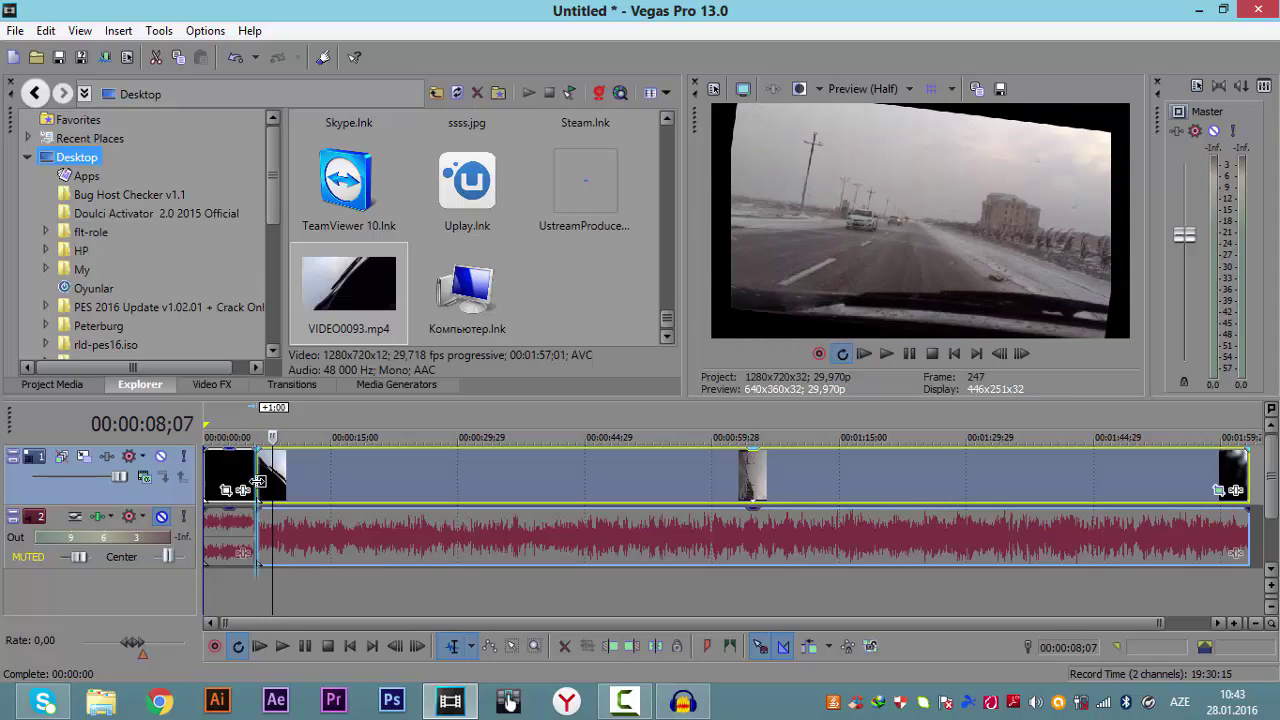
{"action": "left_click", "coordinate": [257, 484]}
{"action": "left_click", "coordinate": [267, 480]}
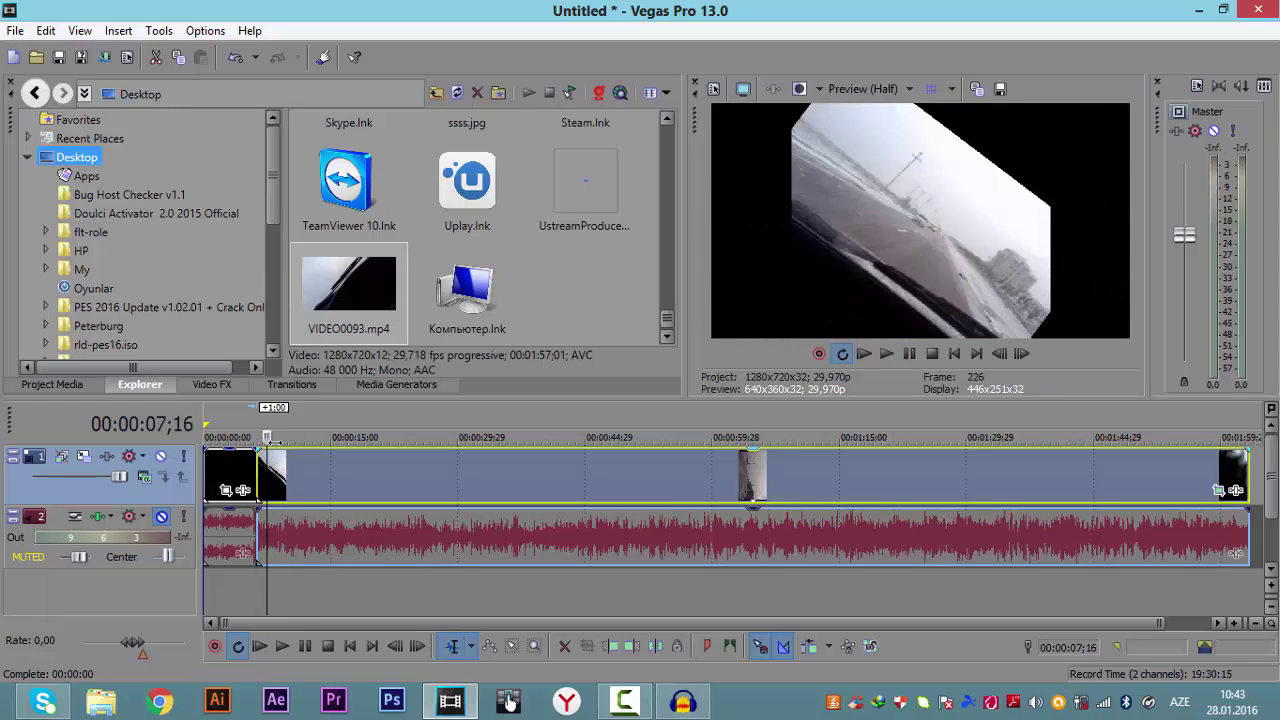
{"action": "left_click_drag", "start_coordinate": [267, 480], "coordinate": [255, 480]}
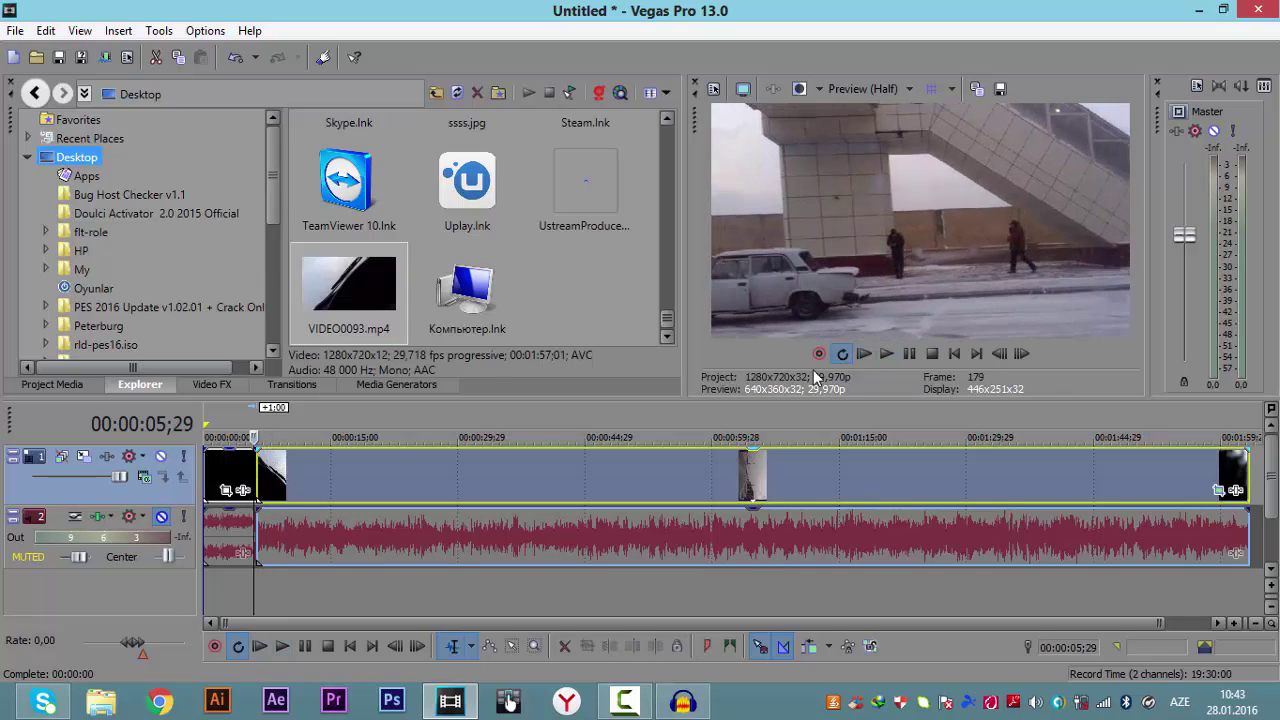
{"action": "left_click", "coordinate": [880, 353]}
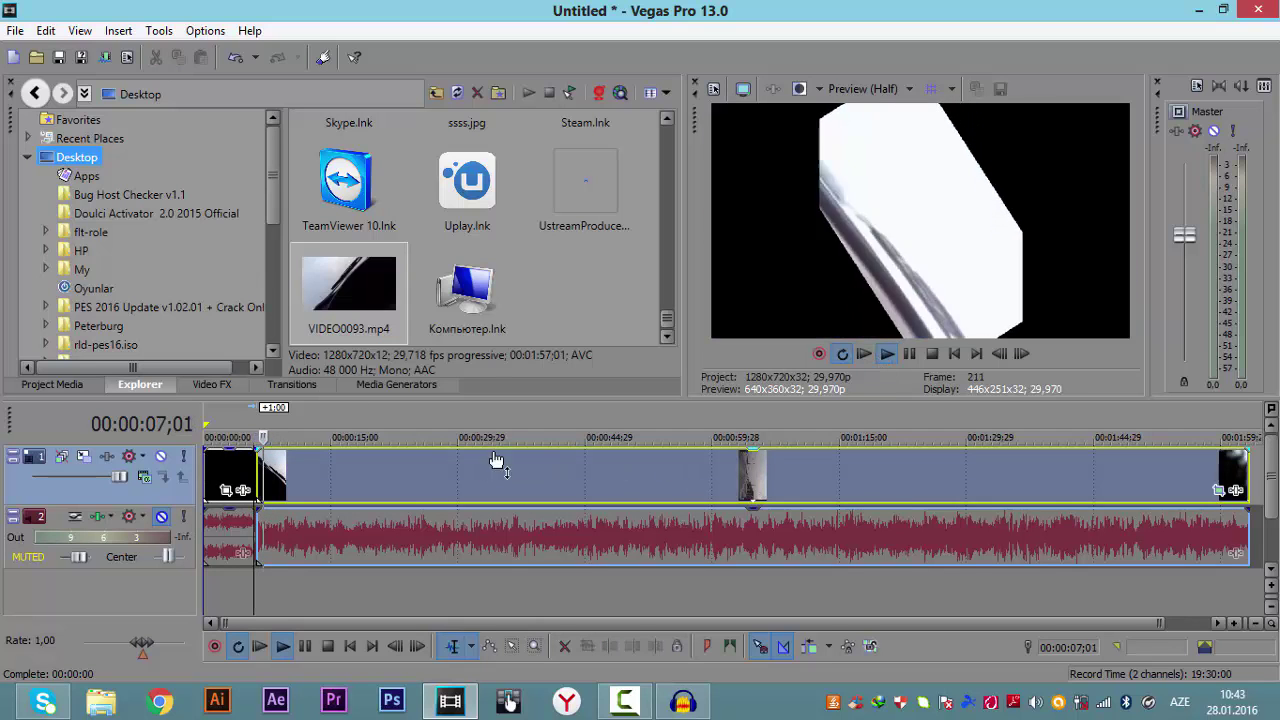
{"action": "left_click", "coordinate": [909, 353]}
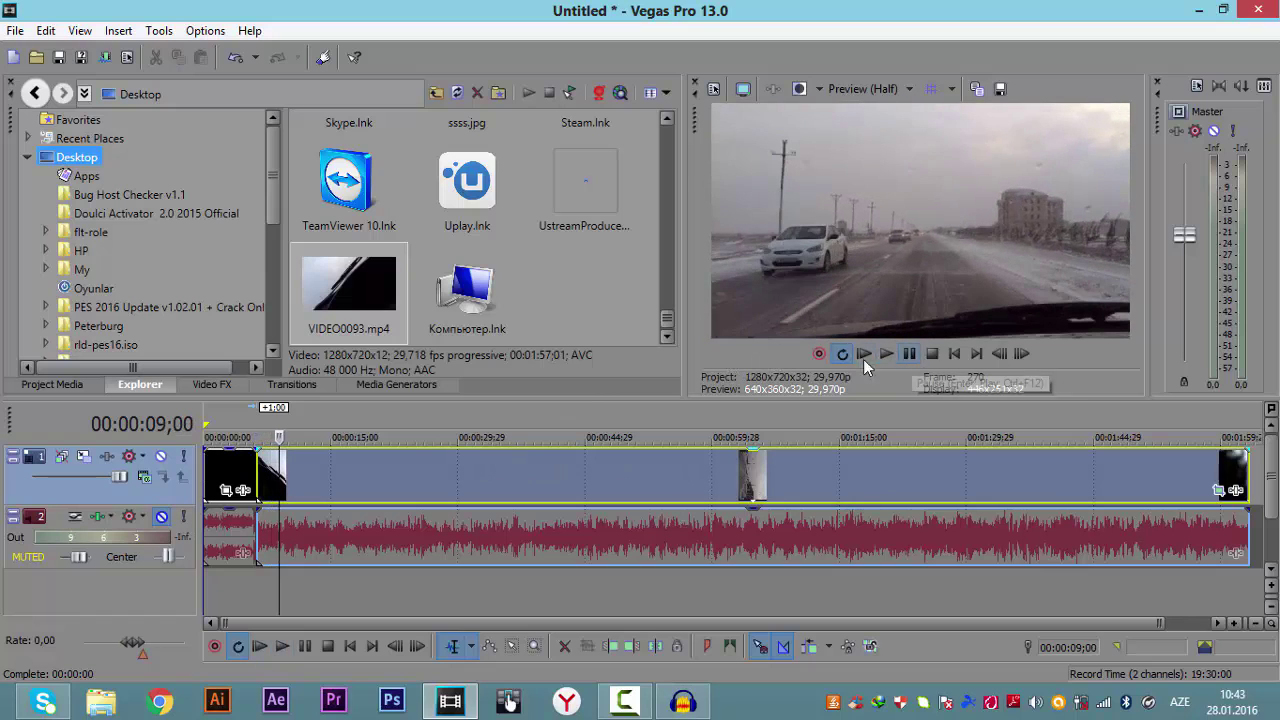
Check the clip's first frames at 00:00:06;10, and play it from 00:00:15;24, pausing at 00:00:21;03.
{"action": "key", "text": "j"}
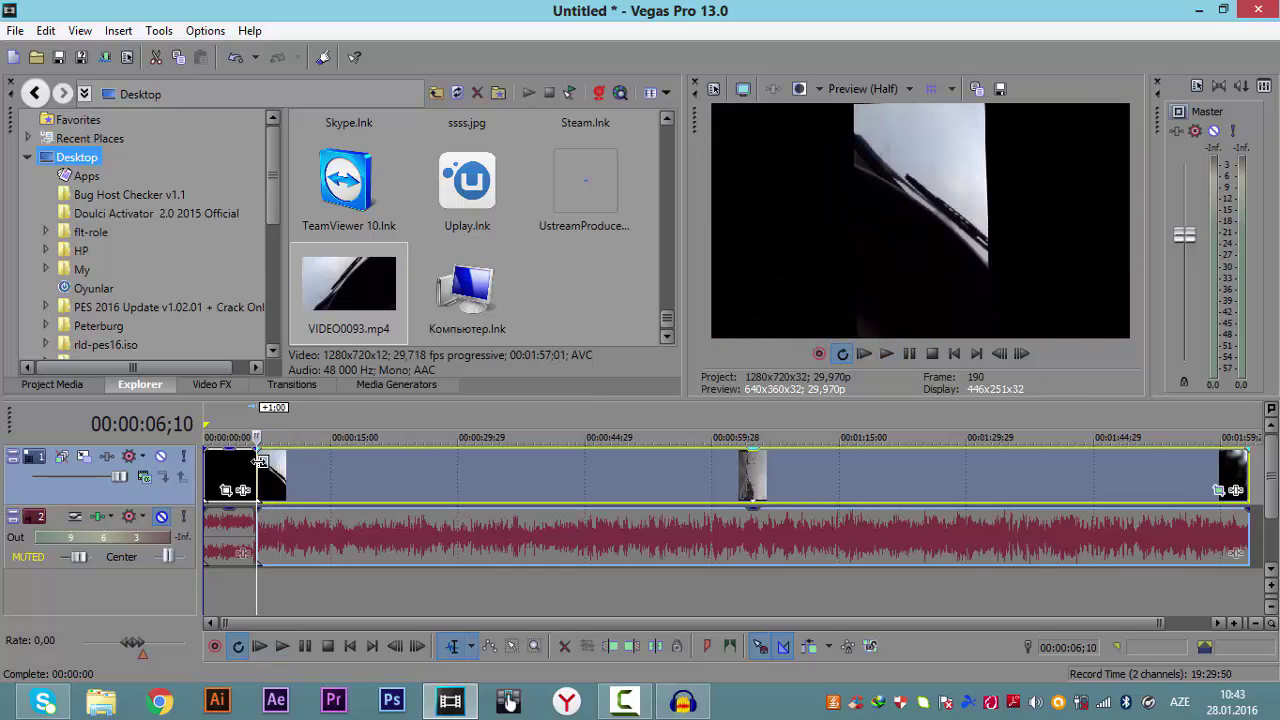
{"action": "left_click", "coordinate": [338, 476]}
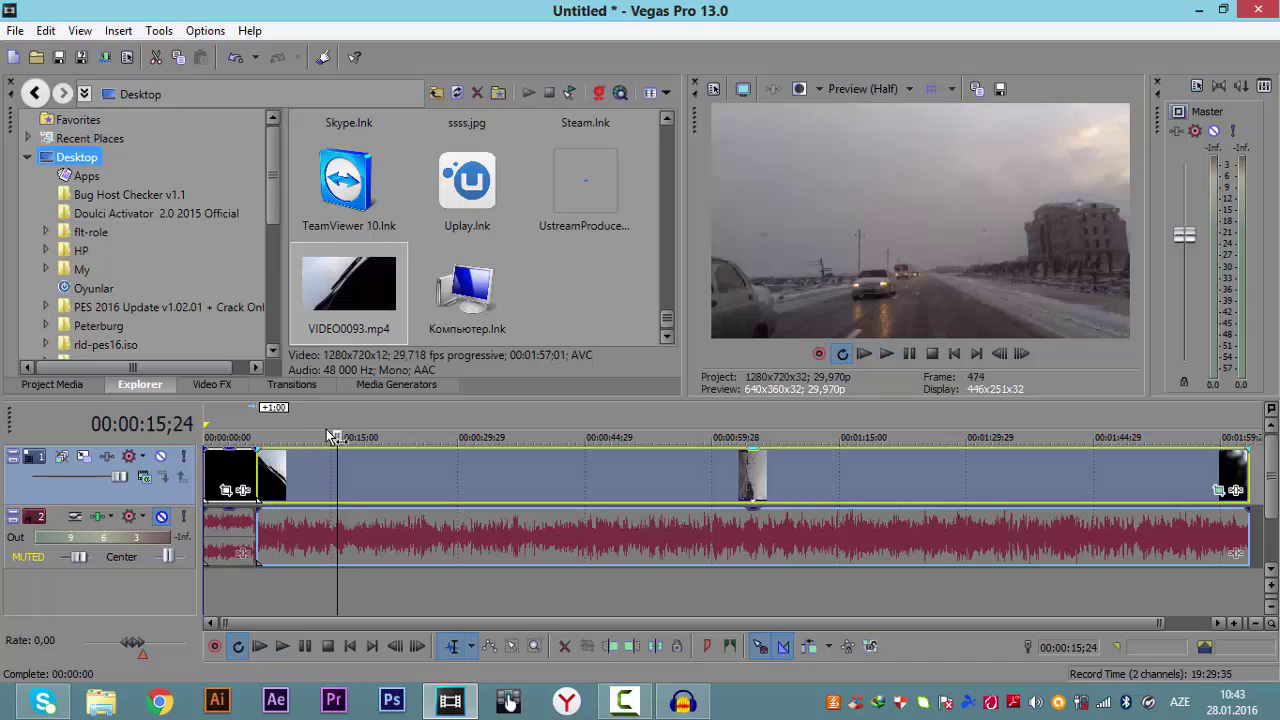
{"action": "key", "text": "space"}
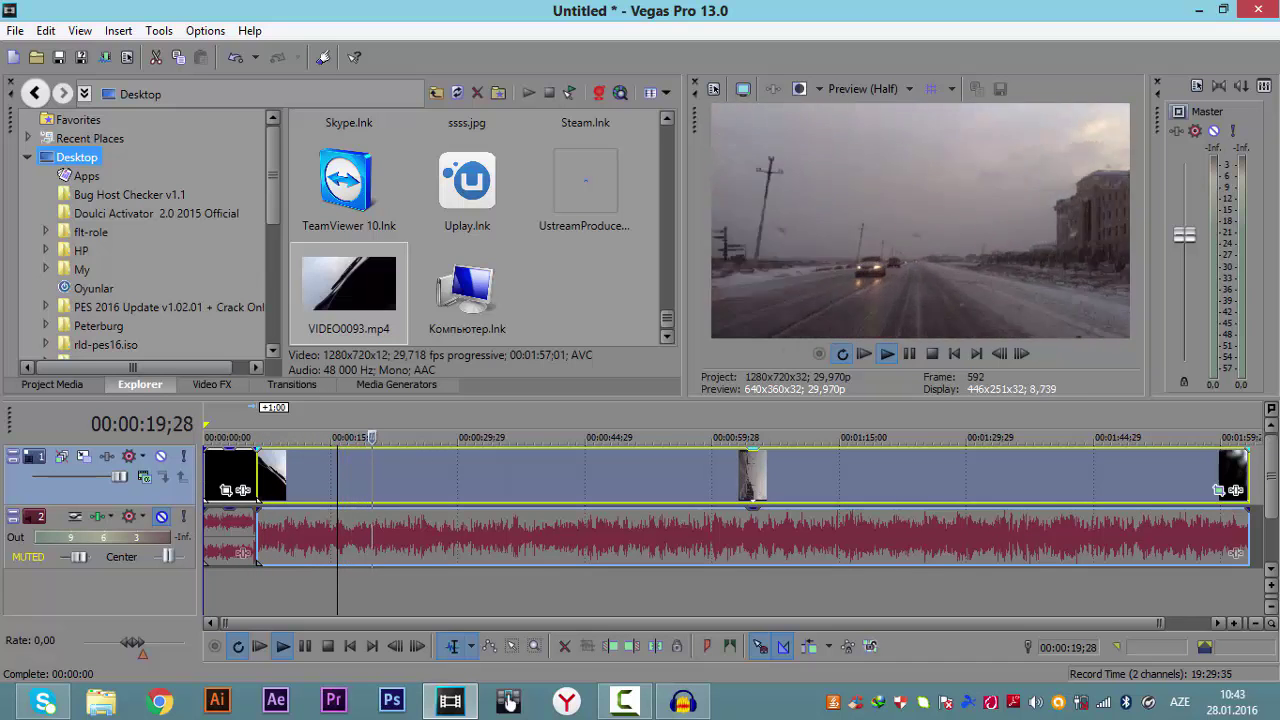
{"action": "key", "text": "Return"}
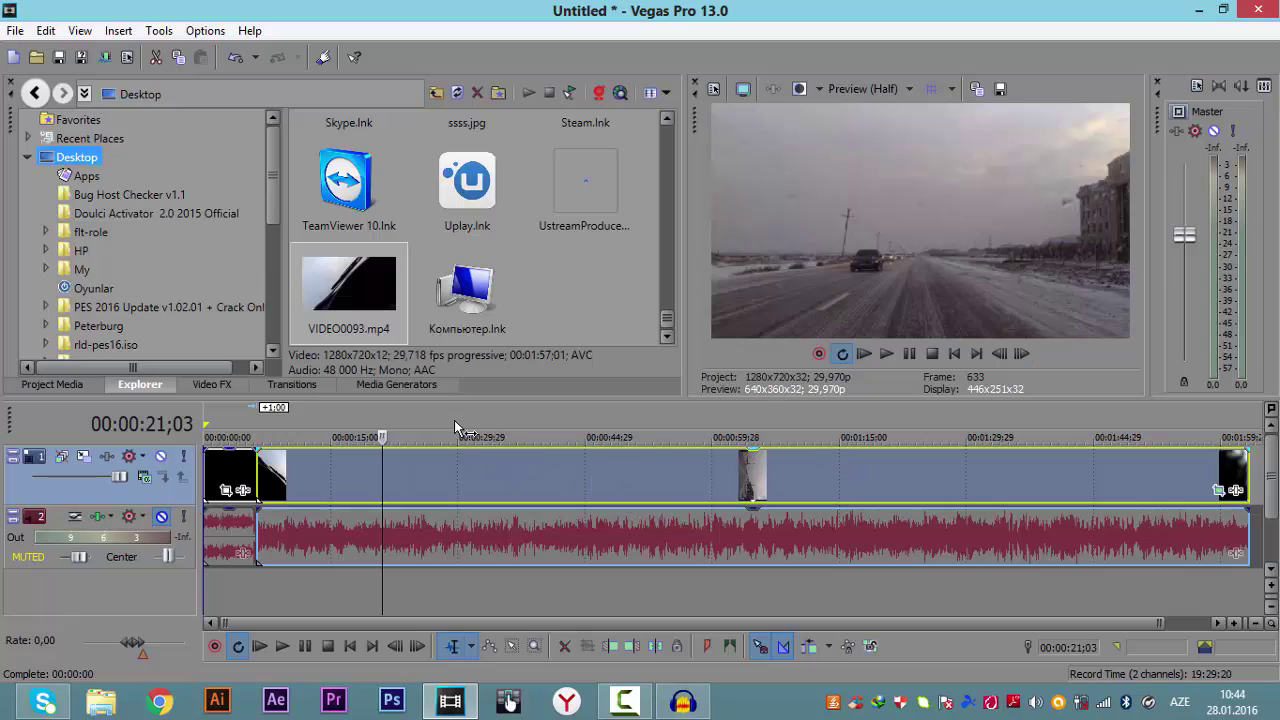
Delete the nobelpr clip from the timeline and move the VIDEO0093 clip to the start at 00:00:00;00.
{"action": "left_click", "coordinate": [228, 480]}
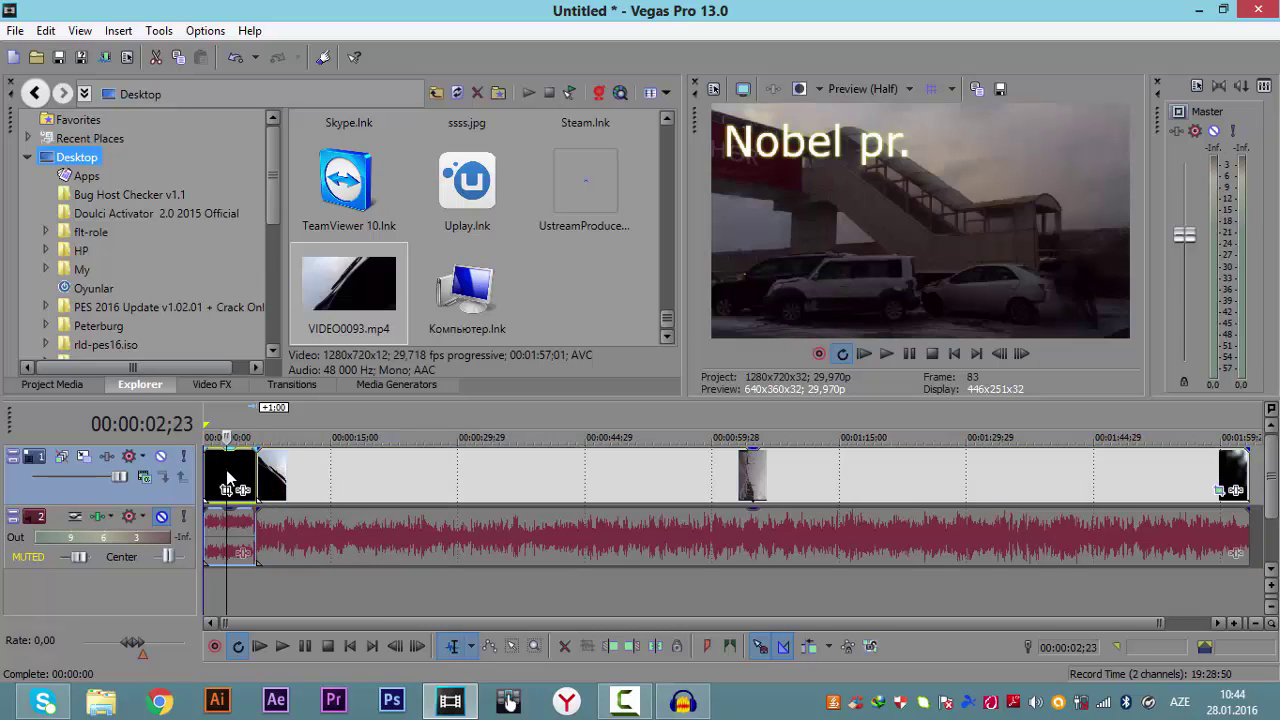
{"action": "key", "text": "Delete"}
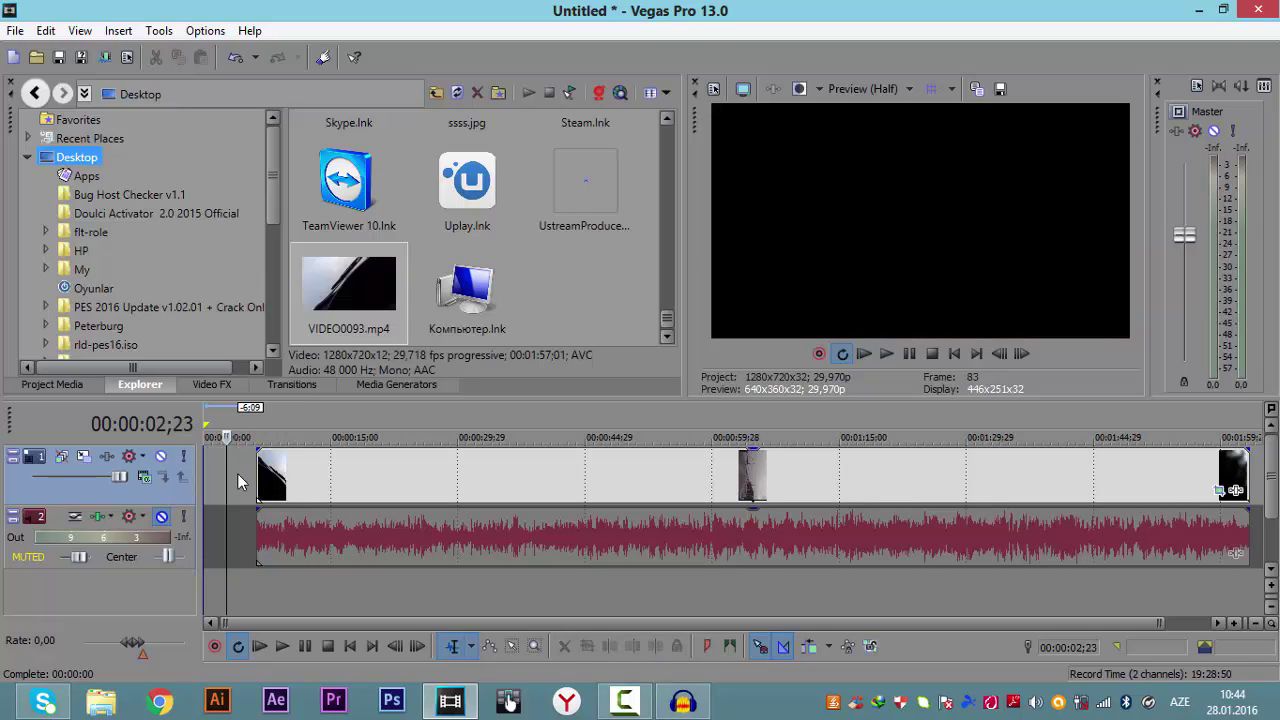
{"action": "left_click", "coordinate": [386, 479]}
{"action": "left_click_drag", "start_coordinate": [364, 479], "coordinate": [328, 477]}
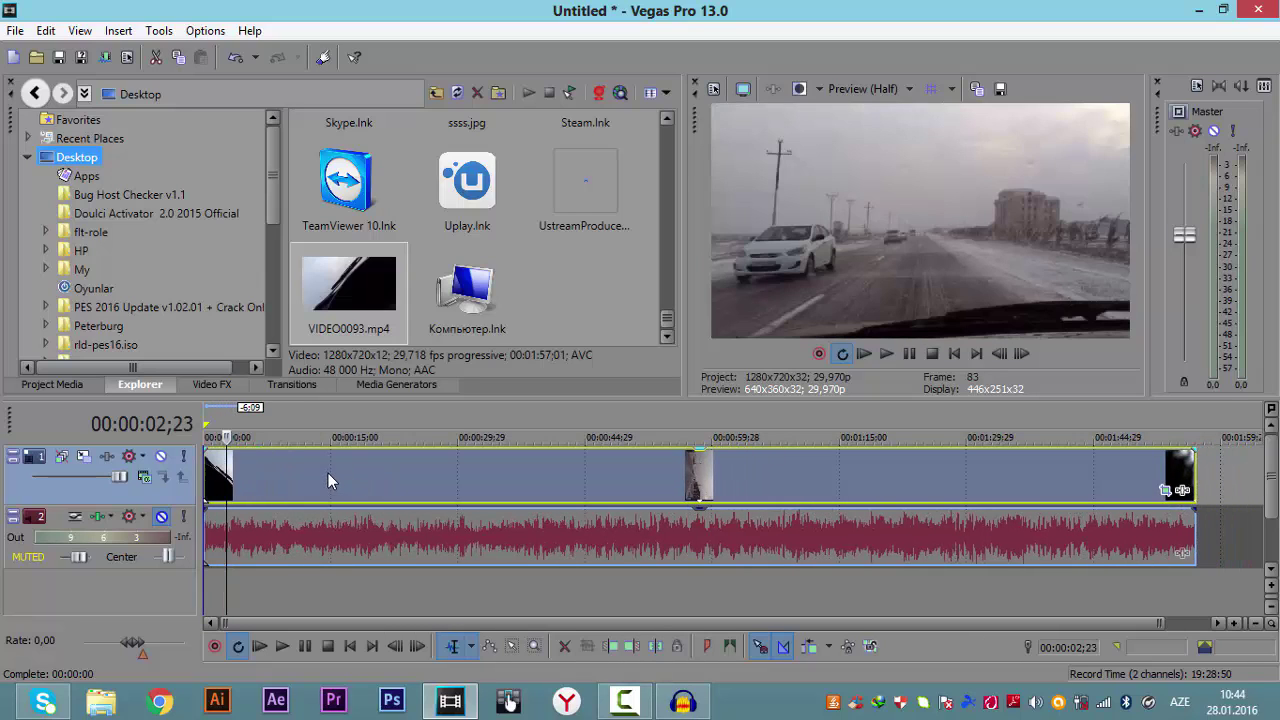
Set the loop region to span the whole VIDEO0093 clip and open the Render As settings.
{"action": "double_click", "coordinate": [350, 425]}
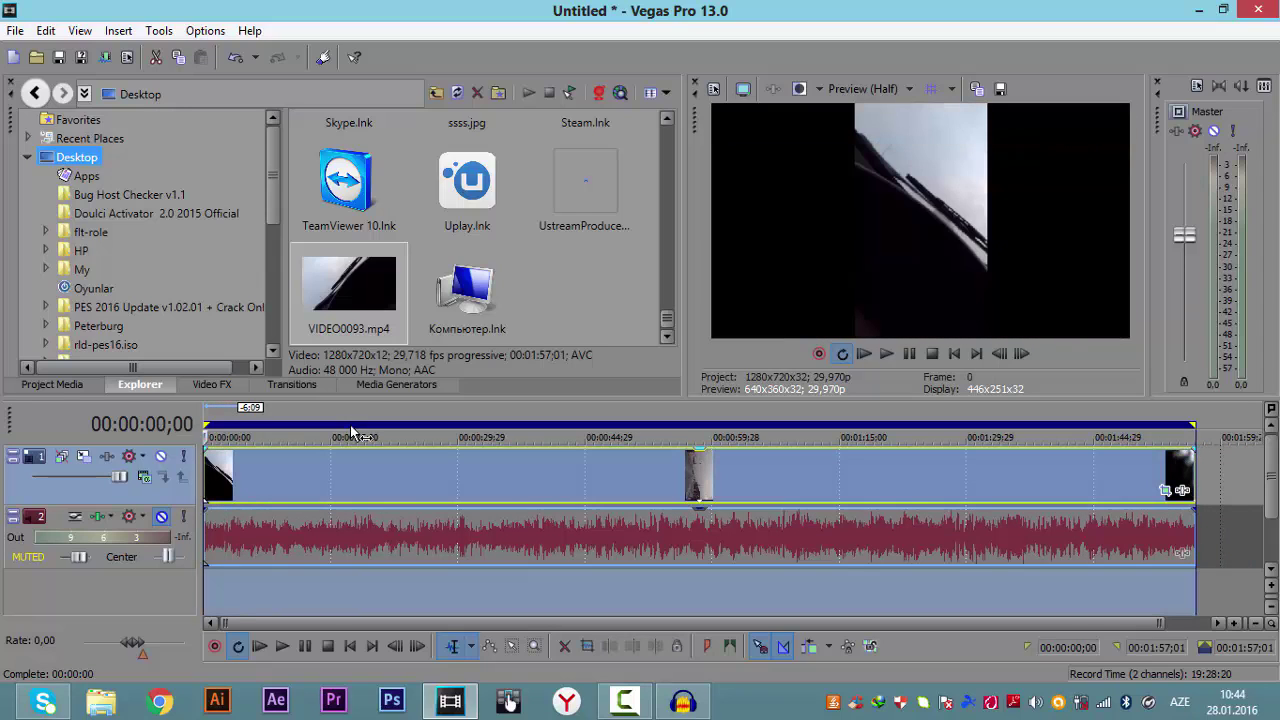
{"action": "left_click", "coordinate": [15, 30]}
{"action": "left_click", "coordinate": [50, 174]}
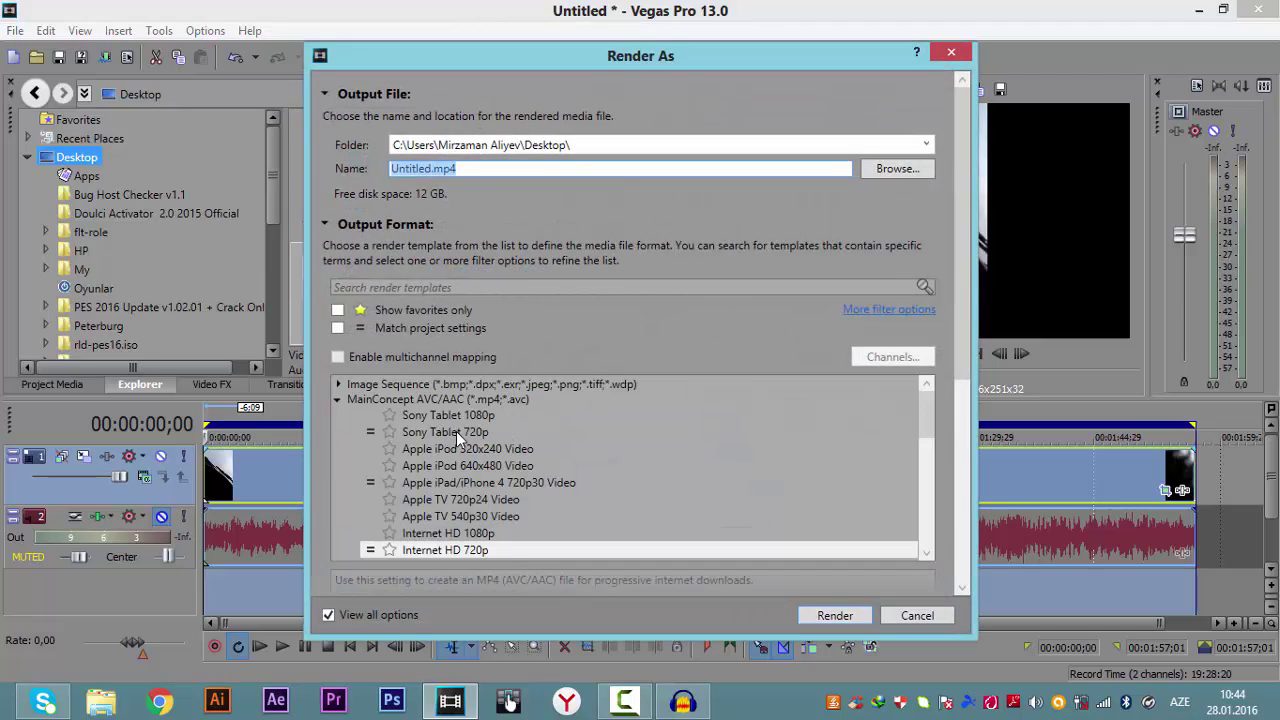
Browse the MainConcept AVC/AAC render templates and choose Internet HD 720p for the output format.
{"action": "scroll", "coordinate": [440, 428], "scroll_direction": "down", "scroll_amount": 2}
{"action": "scroll", "coordinate": [369, 390], "scroll_direction": "up", "scroll_amount": 1}
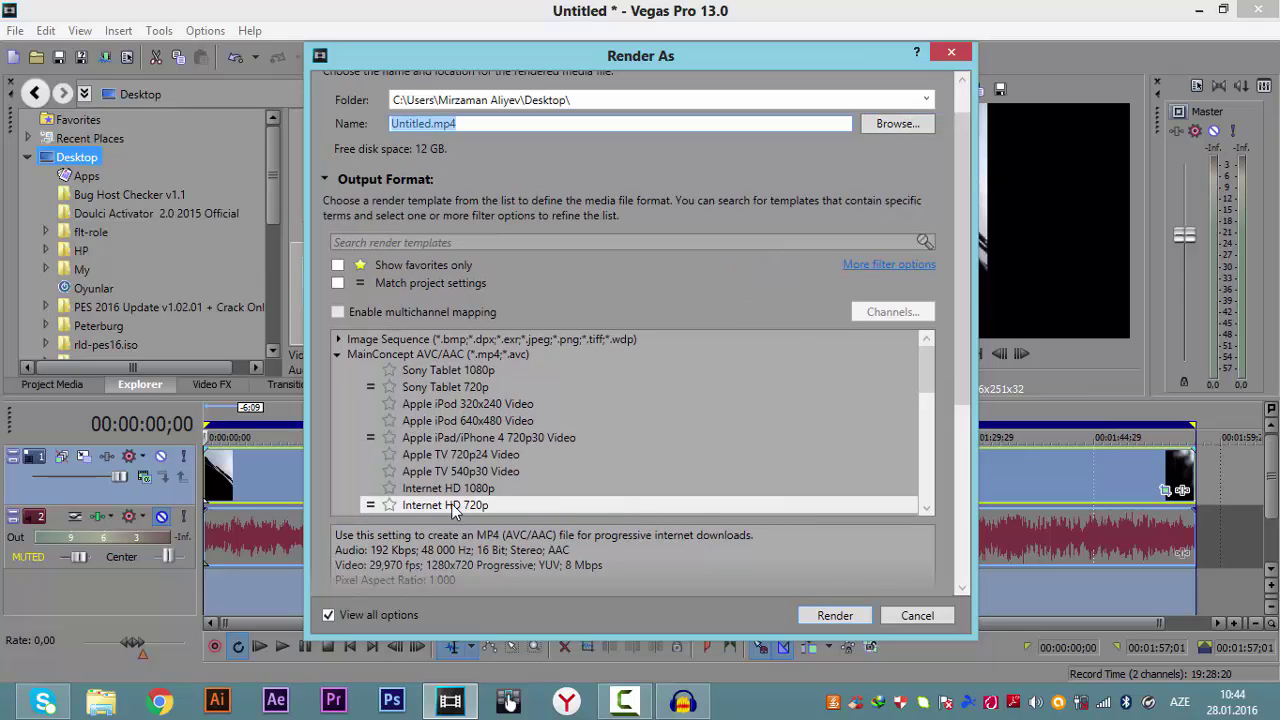
{"action": "left_click", "coordinate": [445, 491]}
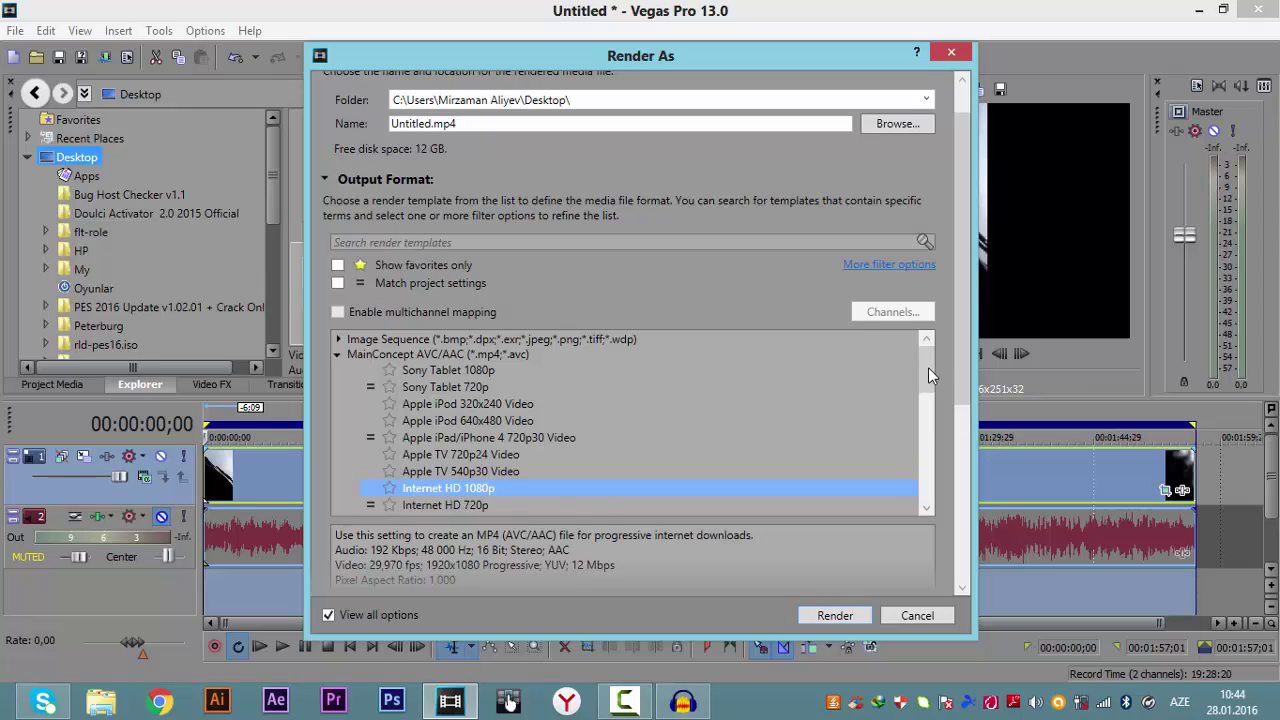
{"action": "mouse_move", "coordinate": [920, 374]}
{"action": "left_mouse_down"}
{"action": "mouse_move", "coordinate": [920, 386]}
{"action": "mouse_move", "coordinate": [920, 350]}
{"action": "left_mouse_up"}
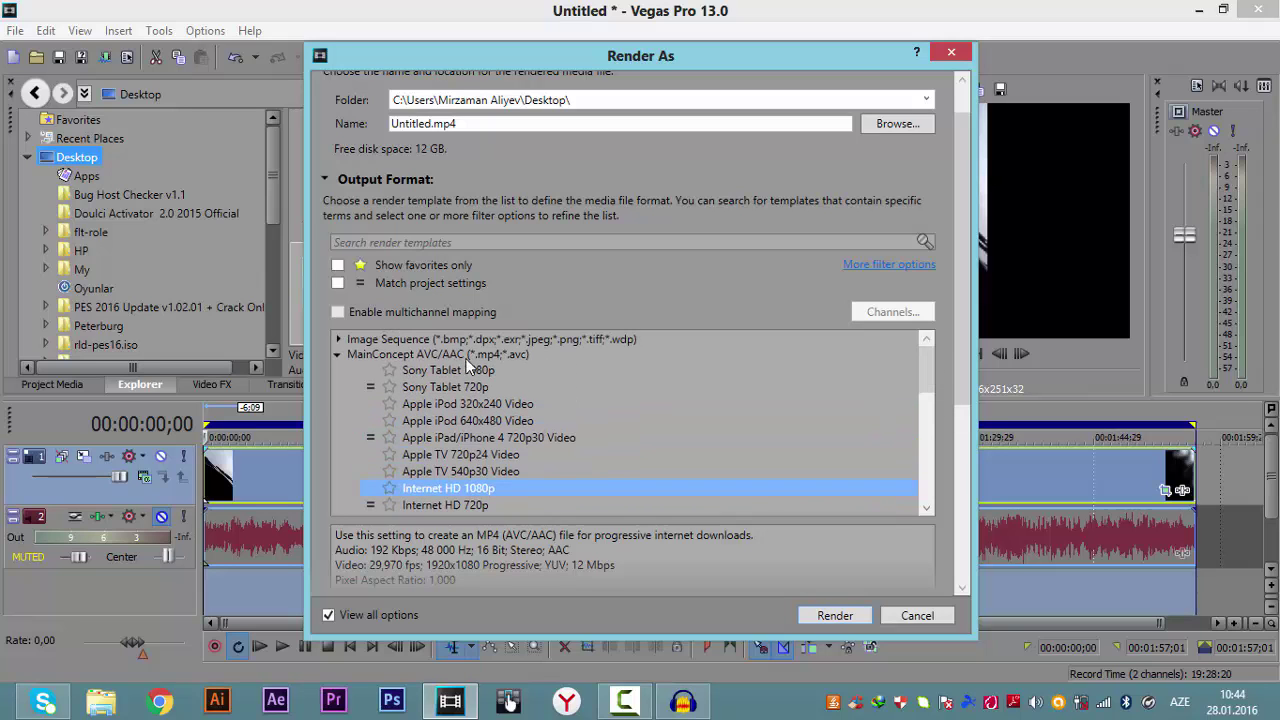
{"action": "left_click", "coordinate": [333, 356]}
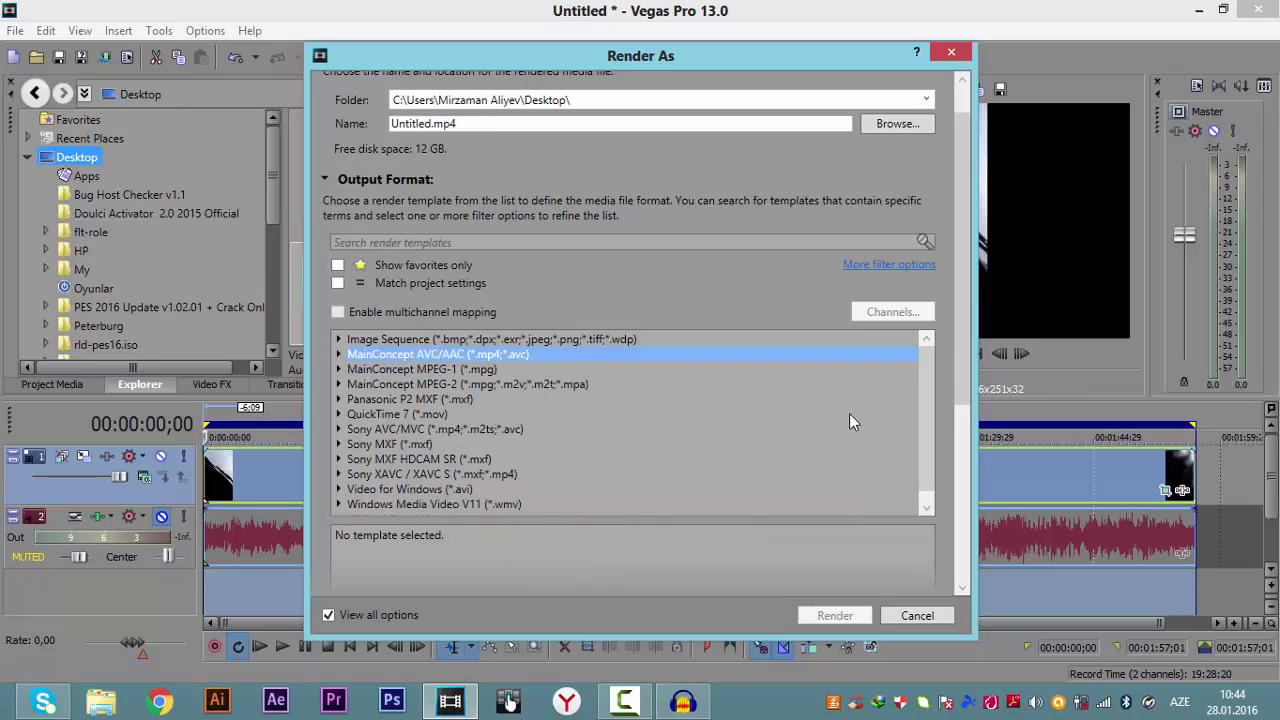
{"action": "left_click", "coordinate": [342, 357]}
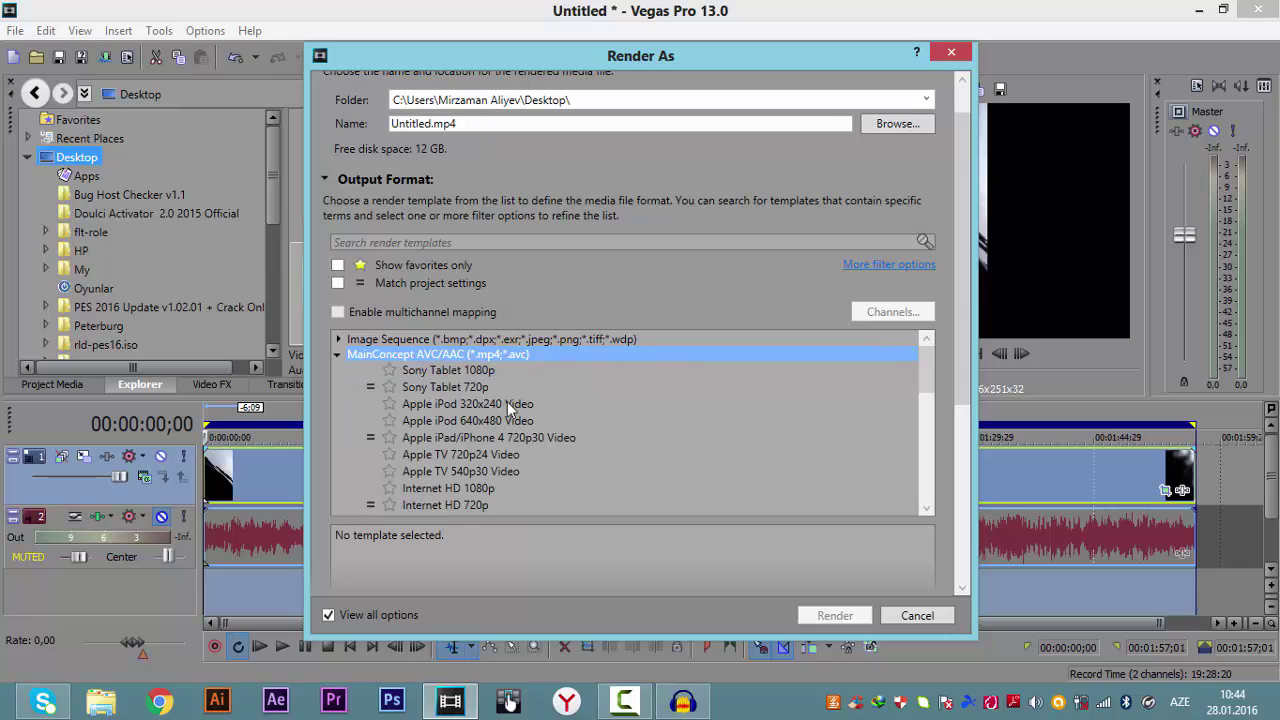
{"action": "scroll", "coordinate": [516, 426], "scroll_direction": "down", "scroll_amount": 2}
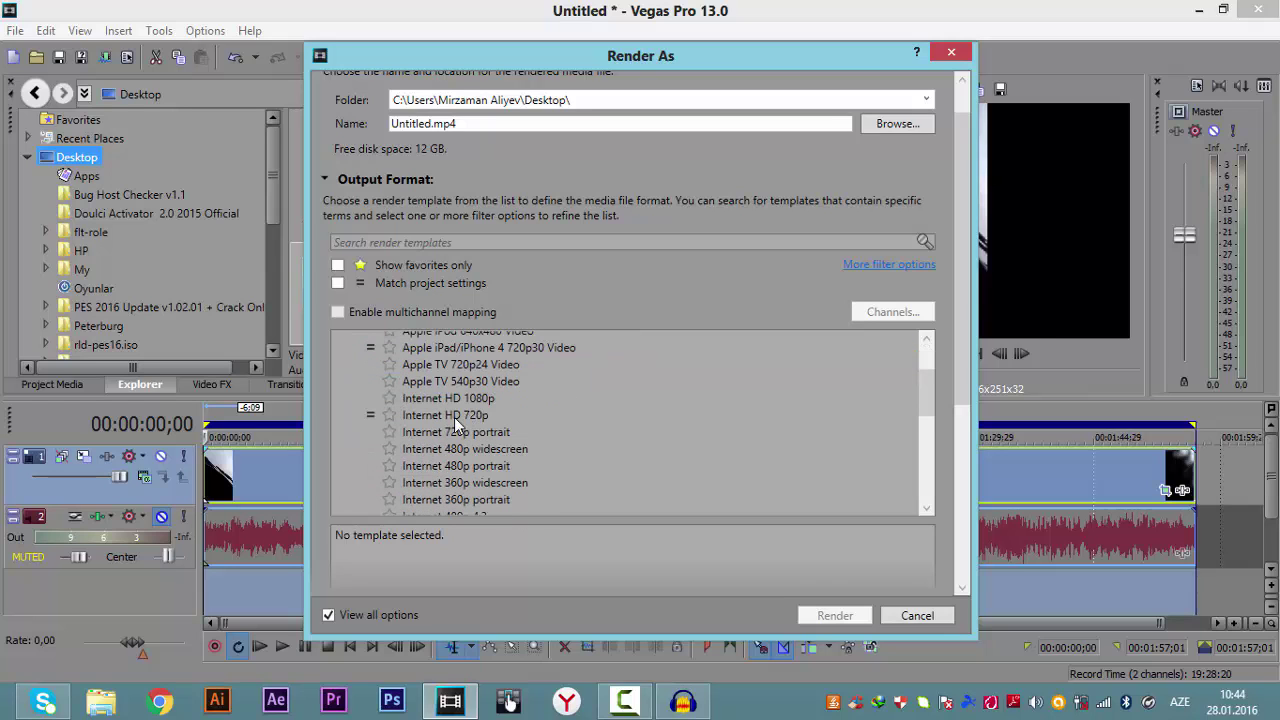
{"action": "left_click", "coordinate": [411, 412]}
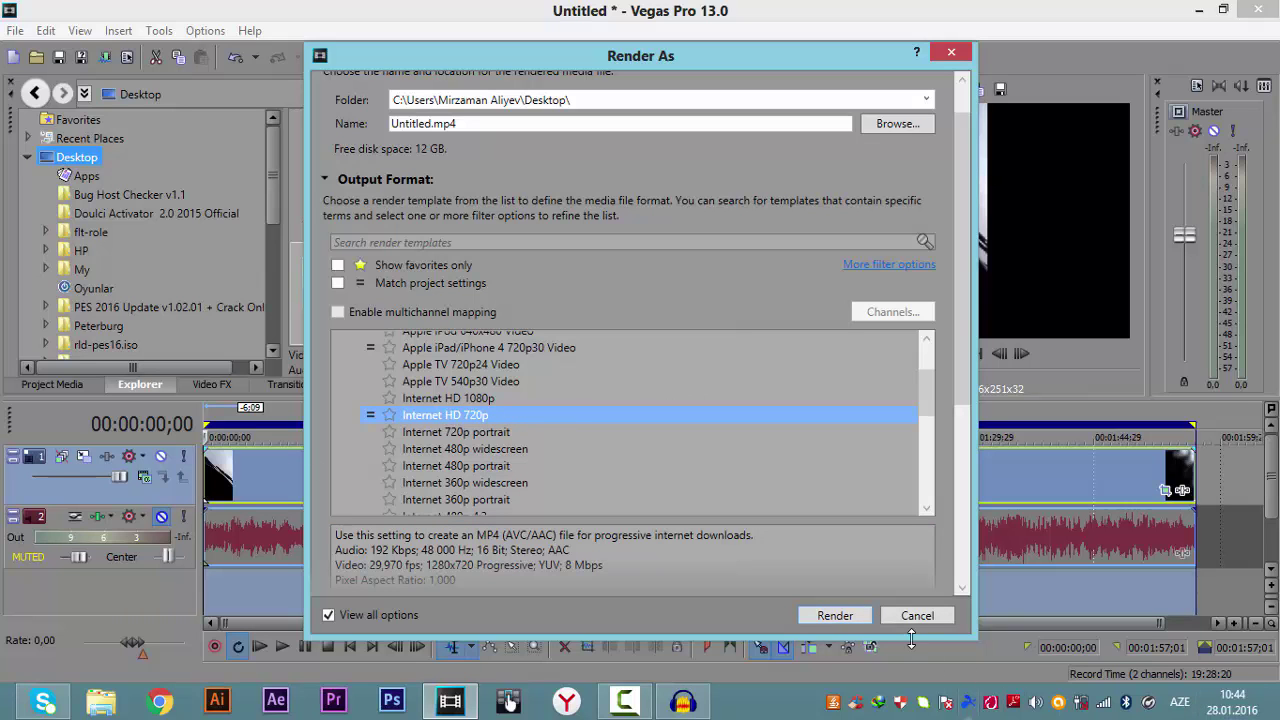
Start rendering Untitled.mp4, cancel the render, and place the playhead at 00:00:22;23 on the clip.
{"action": "left_click", "coordinate": [832, 615]}
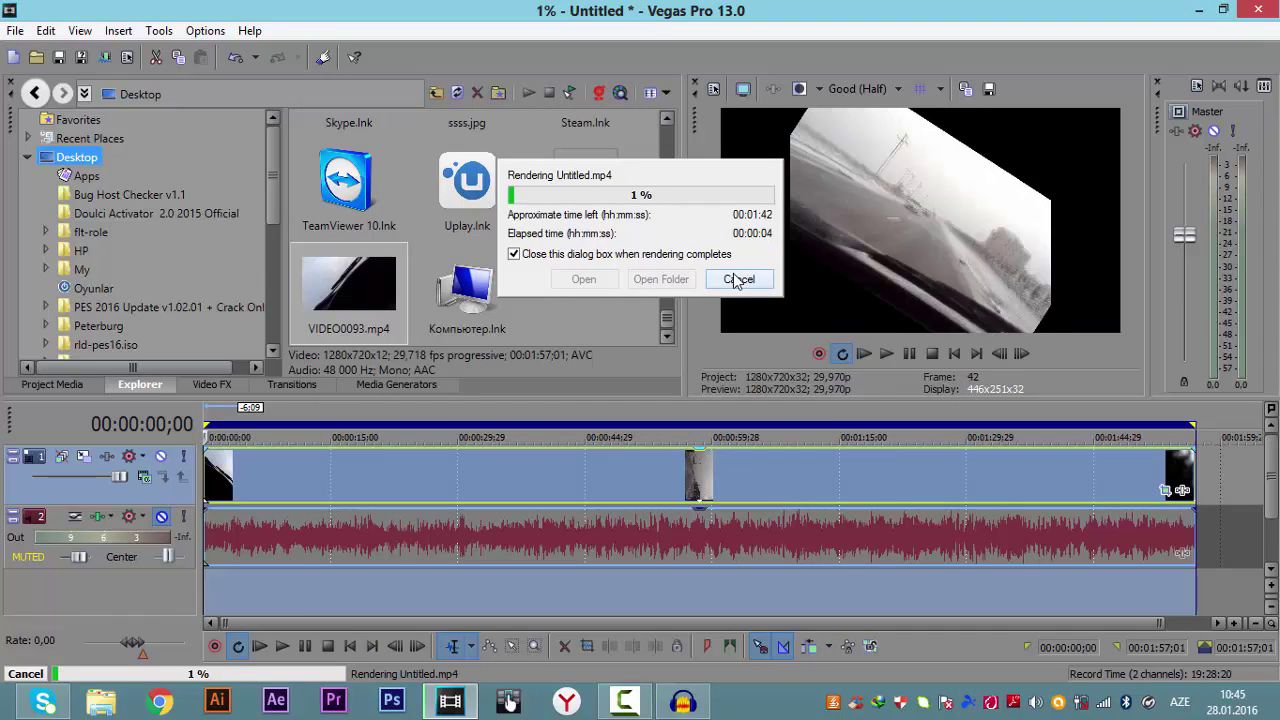
{"action": "left_click", "coordinate": [734, 282]}
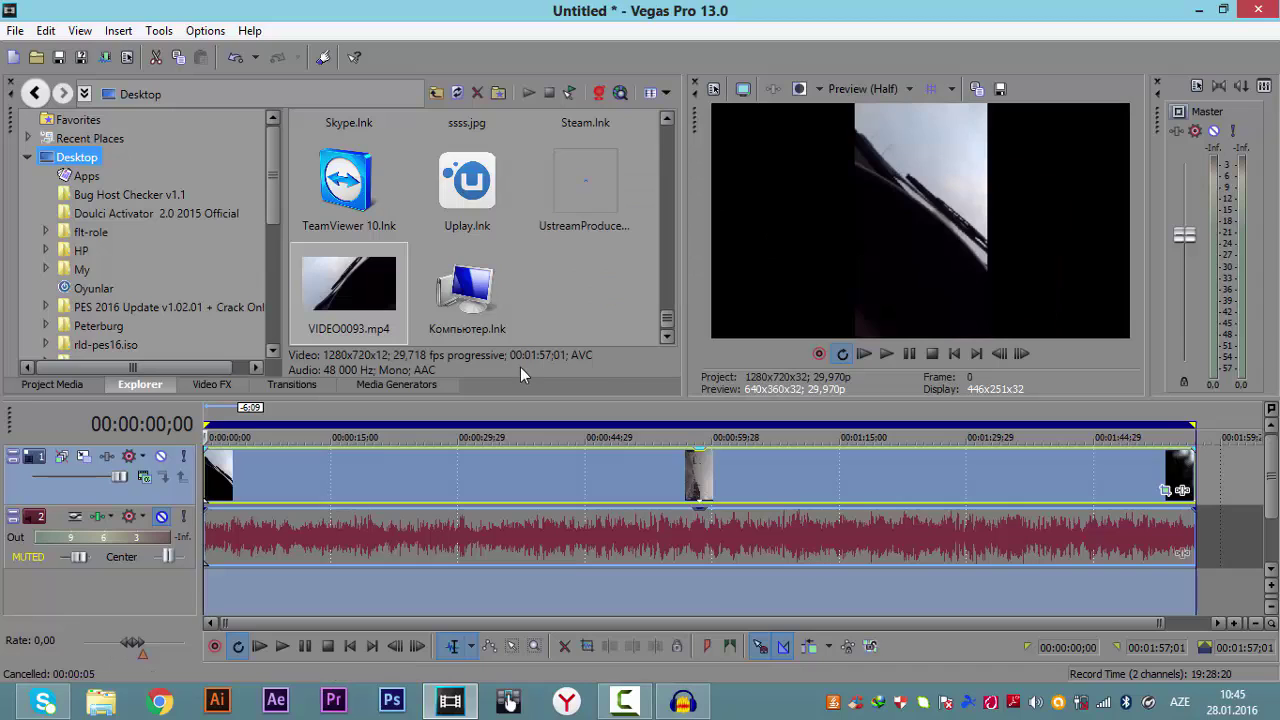
{"action": "left_click", "coordinate": [397, 467]}
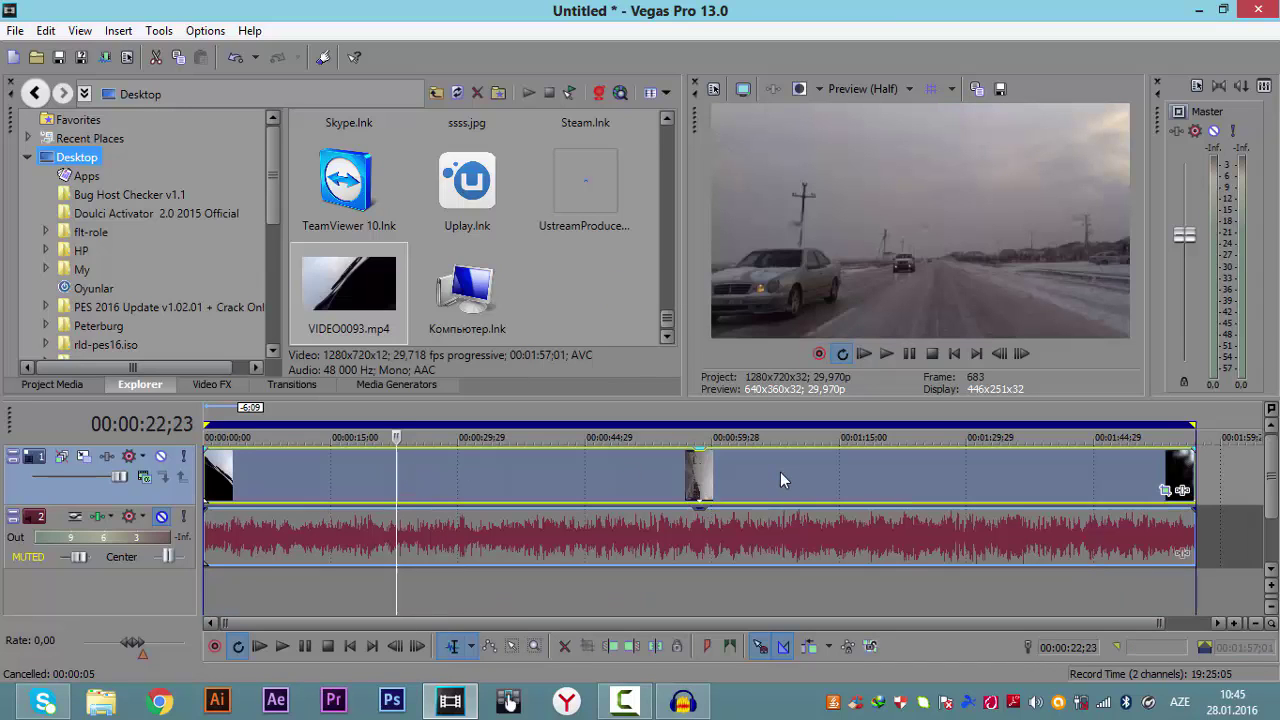